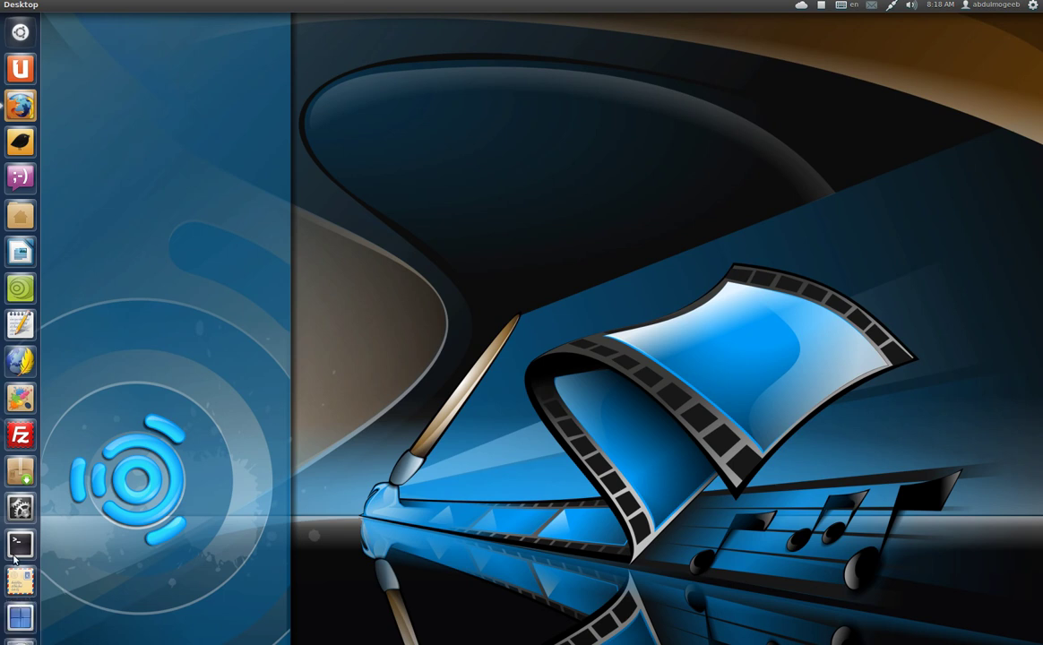
- Install the gnome-tweak-tool package with sudo apt-get in a terminal, authorising with the account password
{"action": "left_click", "coordinate": [20, 506]}
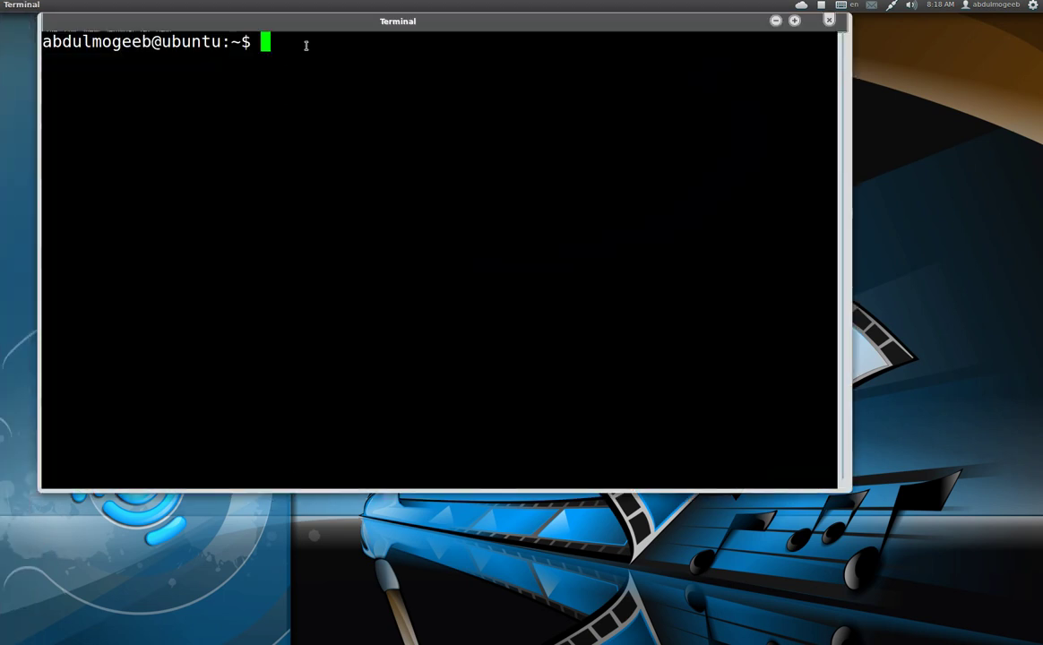
{"action": "left_click_drag", "start_coordinate": [324, 19], "coordinate": [463, 175]}
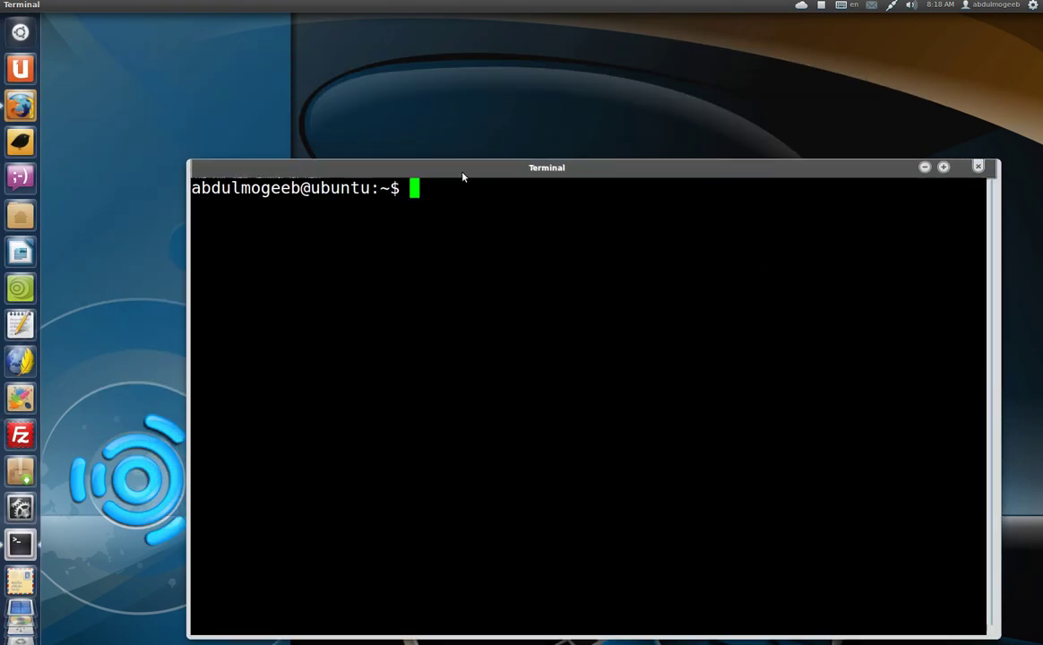
{"action": "type", "text": "sudo apt-get intall"}
{"action": "key", "text": "BackSpace"}
{"action": "key", "text": "BackSpace"}
{"action": "key", "text": "BackSpace"}
{"action": "key", "text": "BackSpace"}
{"action": "type", "text": "stall gnome-tweak-tool"}
{"action": "key", "text": "Return"}
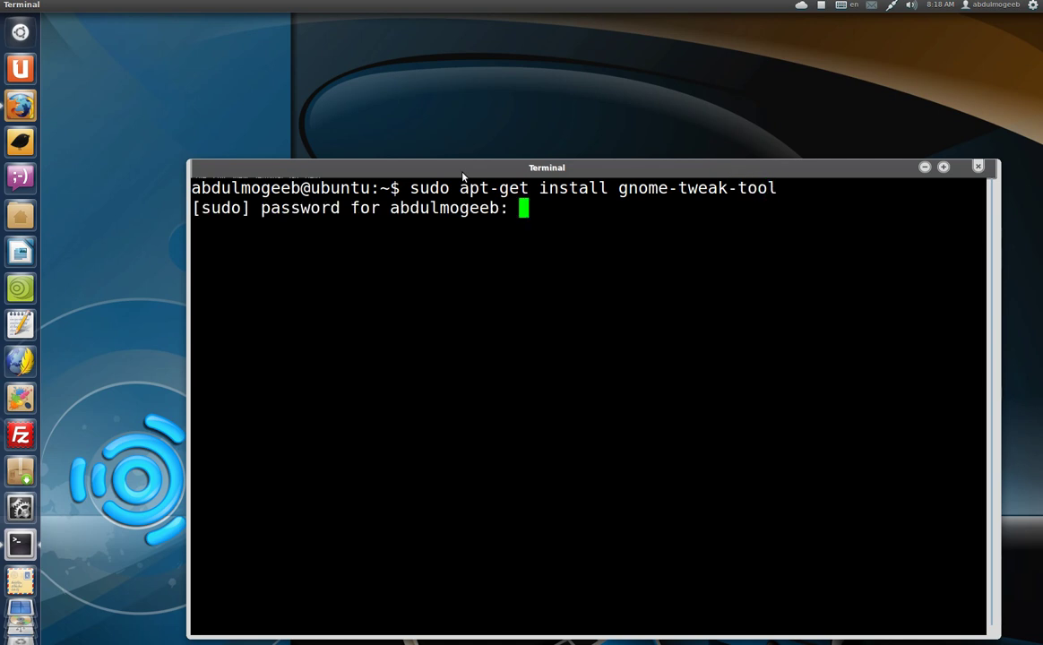
{"action": "key", "text": "Return"}
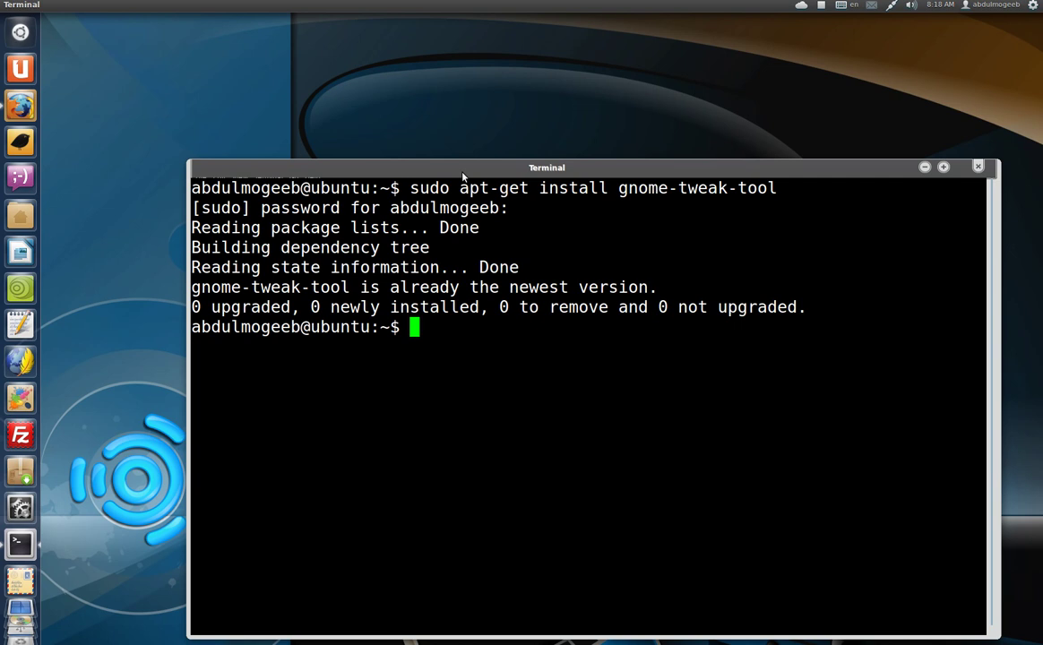
- Close the terminal and open Advanced Settings, placing its window near the middle of the desktop
{"action": "left_click", "coordinate": [981, 168]}
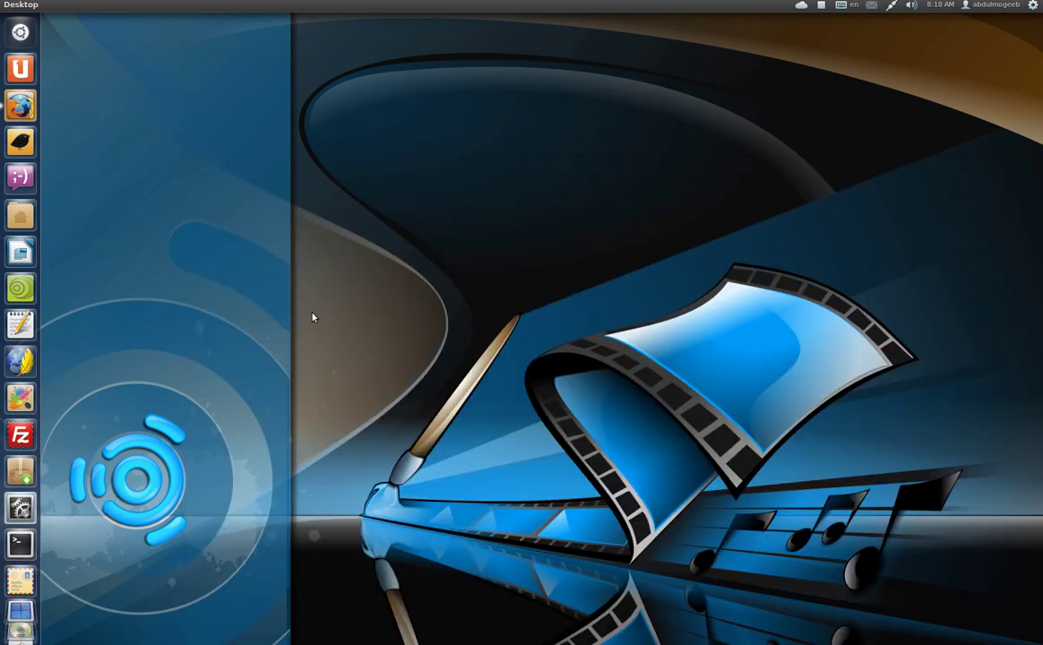
{"action": "left_click_drag", "start_coordinate": [97, 22], "coordinate": [598, 121]}
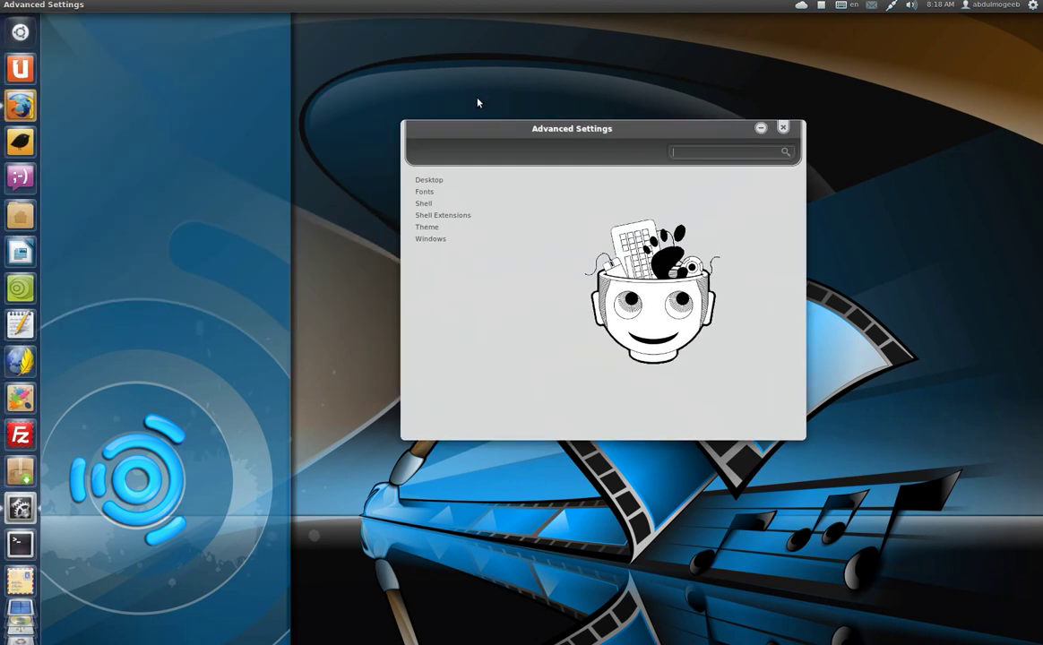
- Show the hidden files in the home folder and open its .themes folder
{"action": "left_click", "coordinate": [30, 219]}
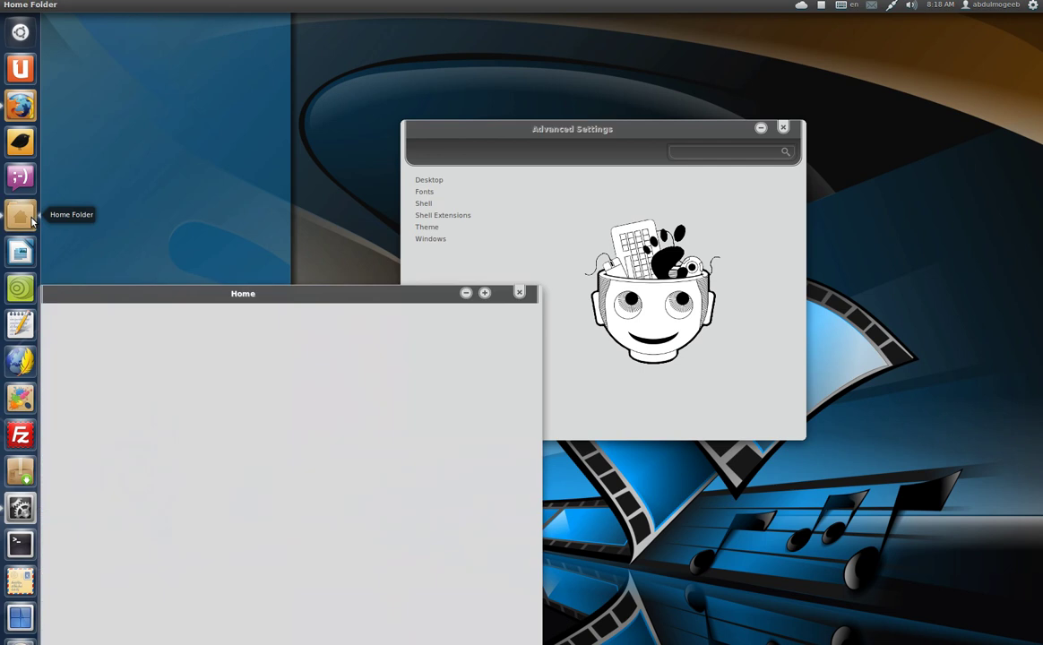
{"action": "left_click_drag", "start_coordinate": [228, 296], "coordinate": [311, 221]}
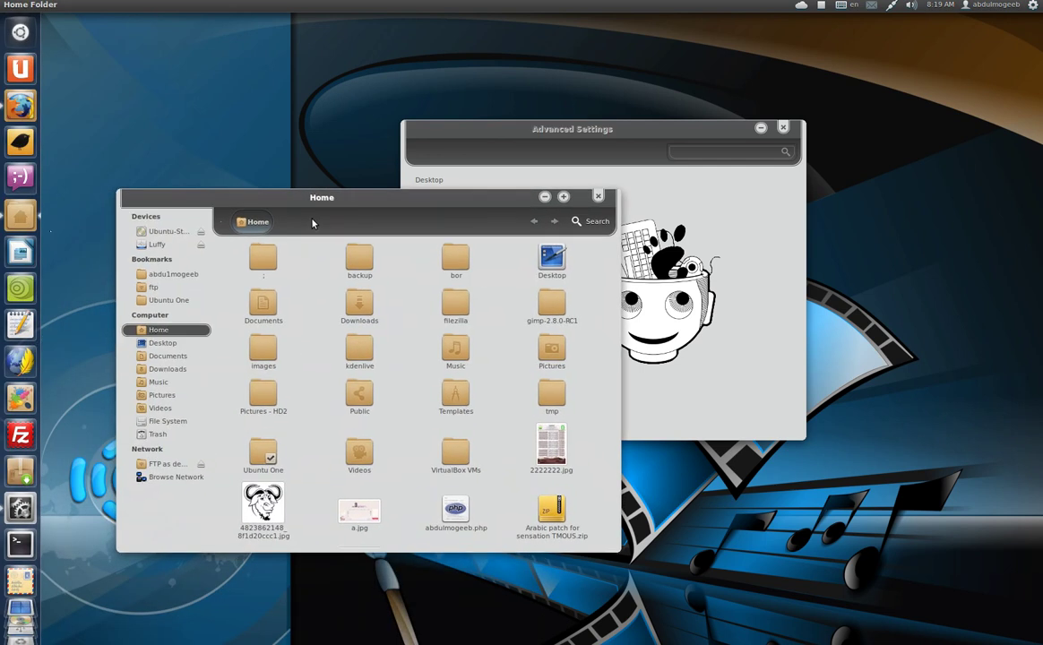
{"action": "key", "text": "ctrl+h"}
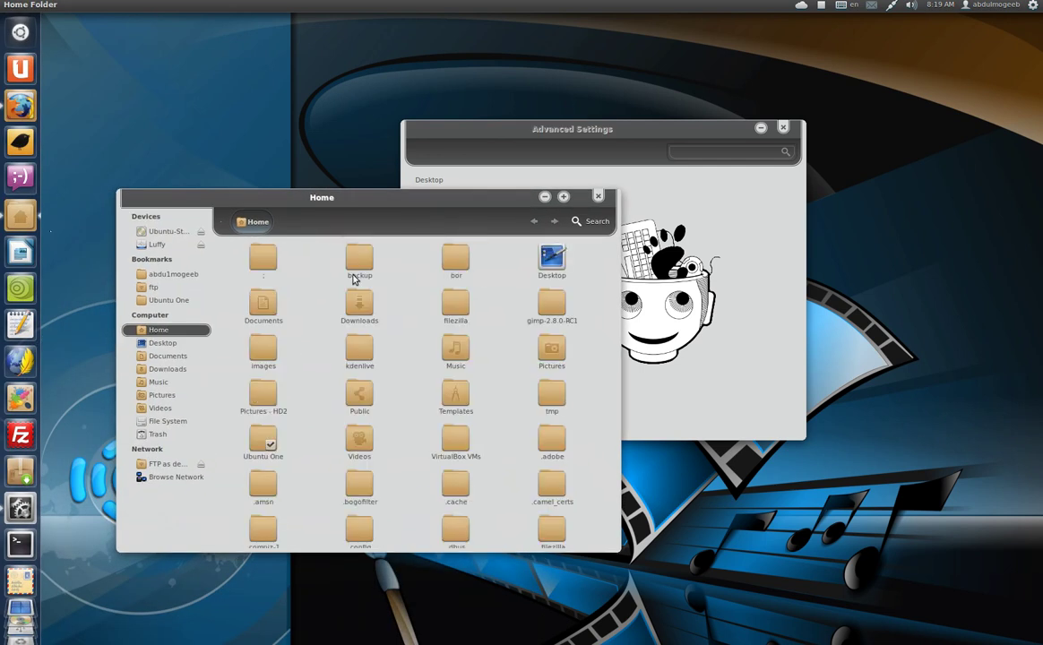
{"action": "scroll", "coordinate": [438, 385], "scroll_direction": "down", "scroll_amount": 5}
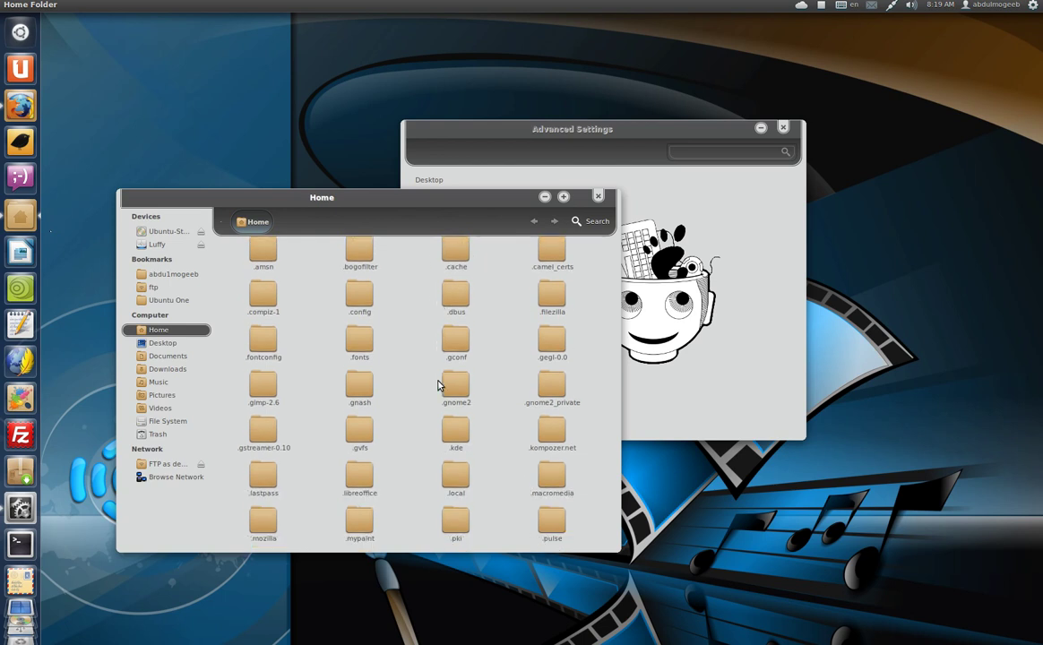
{"action": "scroll", "coordinate": [439, 394], "scroll_direction": "down", "scroll_amount": 1}
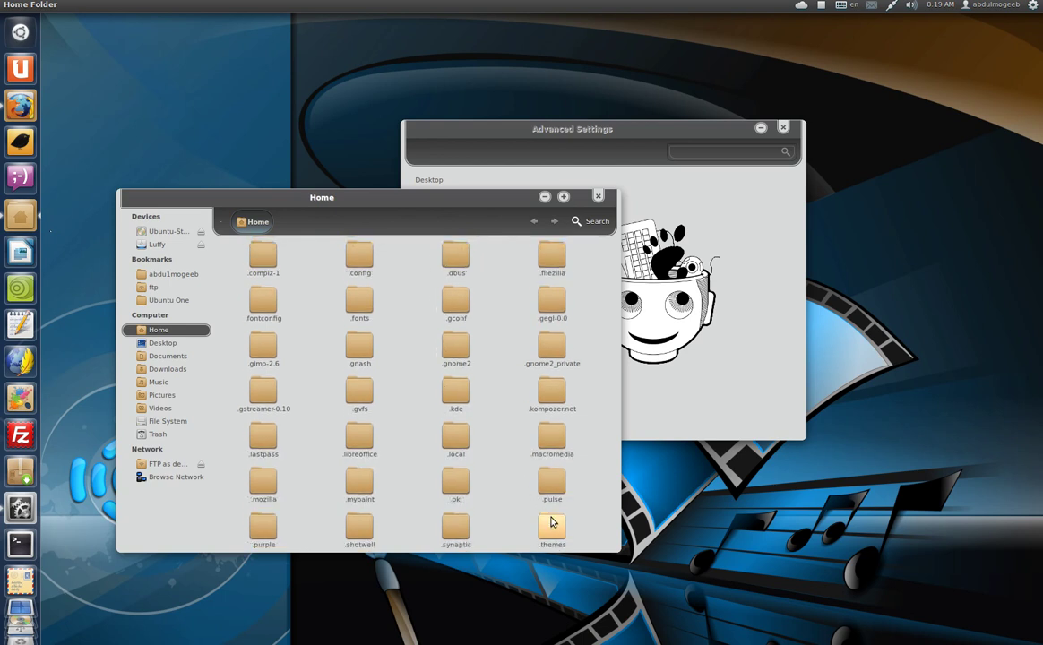
{"action": "double_click", "coordinate": [551, 523]}
{"action": "left_click_drag", "start_coordinate": [344, 191], "coordinate": [436, 188]}
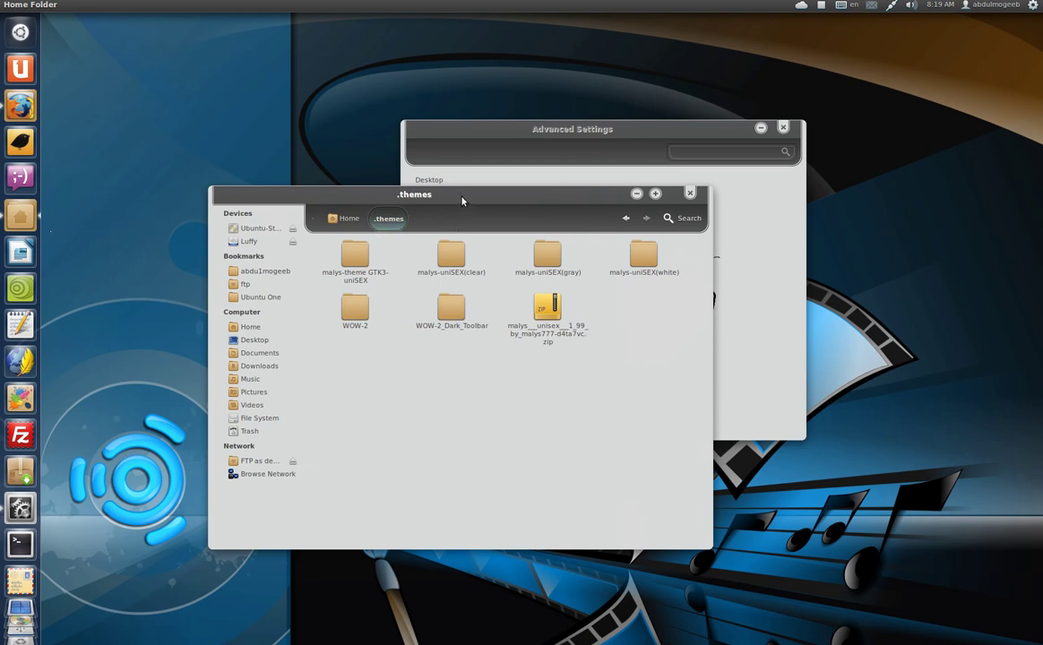
- Examine the malys uniSEX zip archive and theme folders, look inside malys-uniSEX(clear), and close the file manager
{"action": "left_click", "coordinate": [543, 314]}
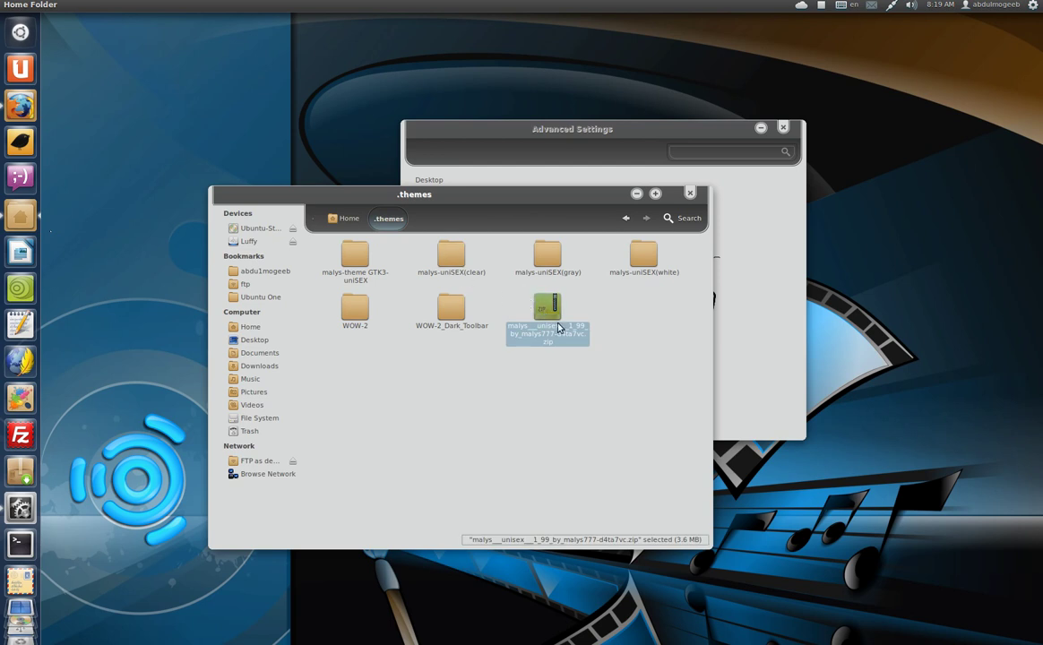
{"action": "left_click_drag", "start_coordinate": [433, 246], "coordinate": [673, 256]}
{"action": "double_click", "coordinate": [475, 264]}
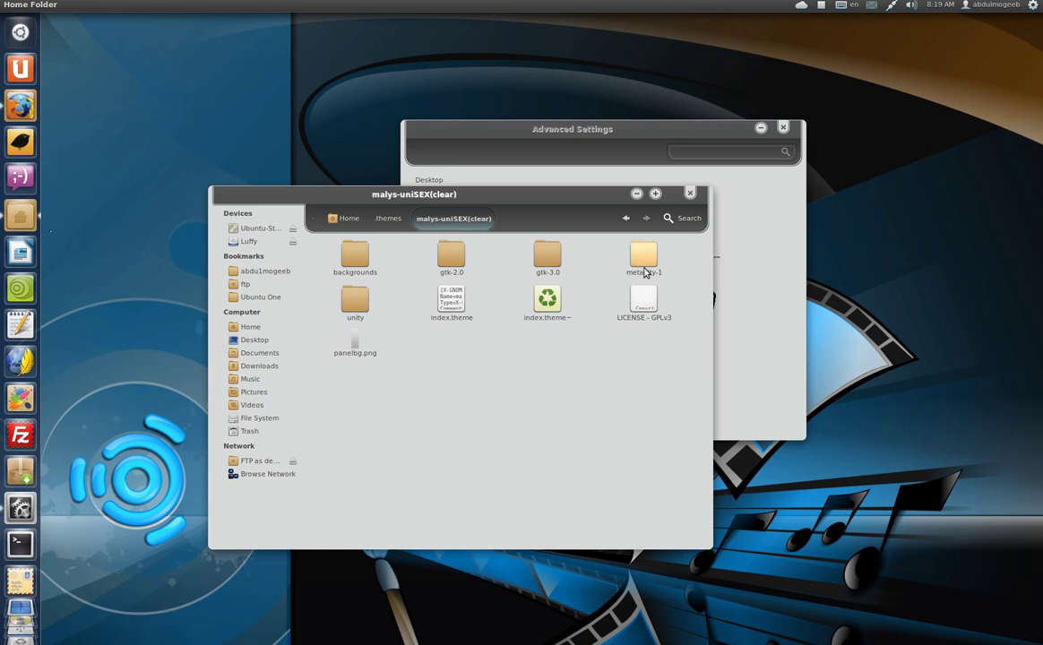
{"action": "left_click", "coordinate": [690, 193]}
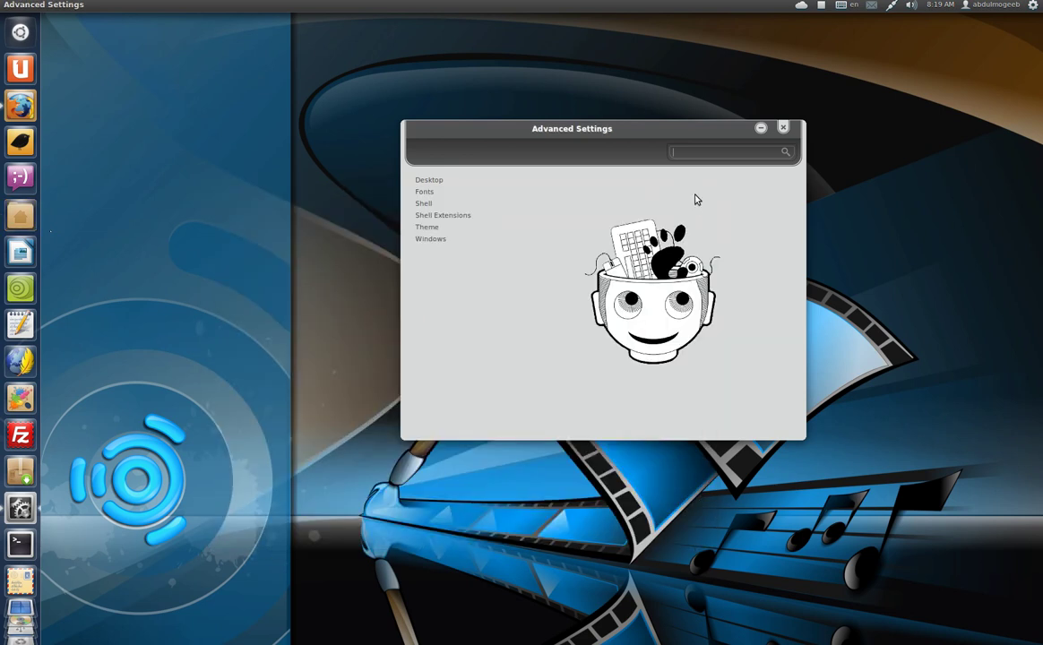
- Cycle through window themes in the Theme settings and set the window theme to Malys-uniSEX(clear)
{"action": "left_click", "coordinate": [428, 228]}
{"action": "left_click_drag", "start_coordinate": [466, 132], "coordinate": [290, 148]}
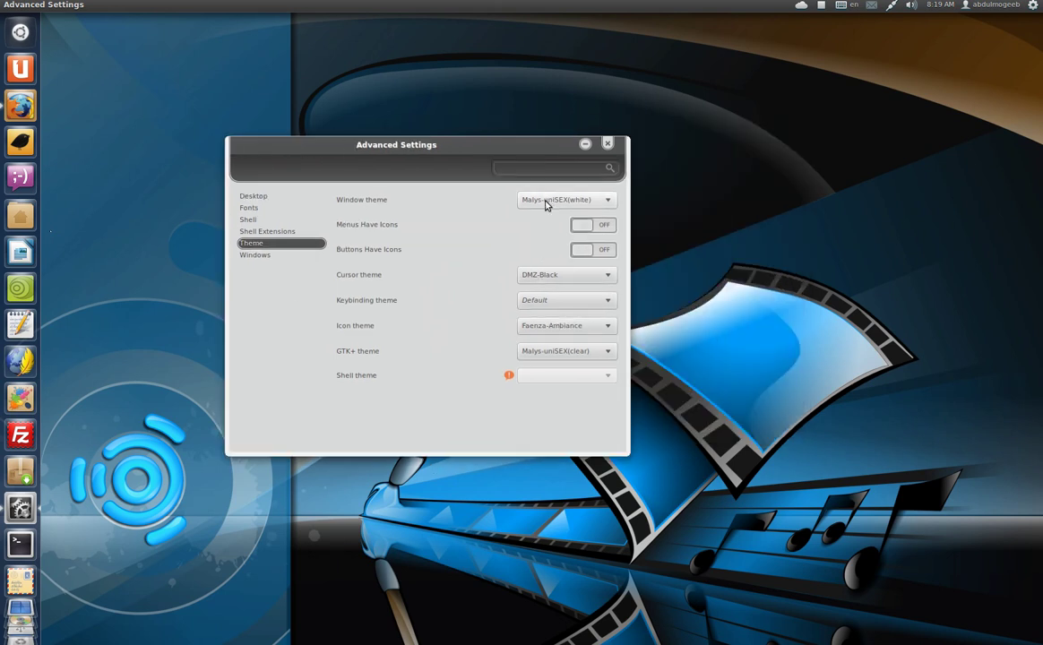
{"action": "scroll", "coordinate": [545, 206], "scroll_direction": "down", "scroll_amount": 1}
{"action": "scroll", "coordinate": [547, 199], "scroll_direction": "down", "scroll_amount": 1}
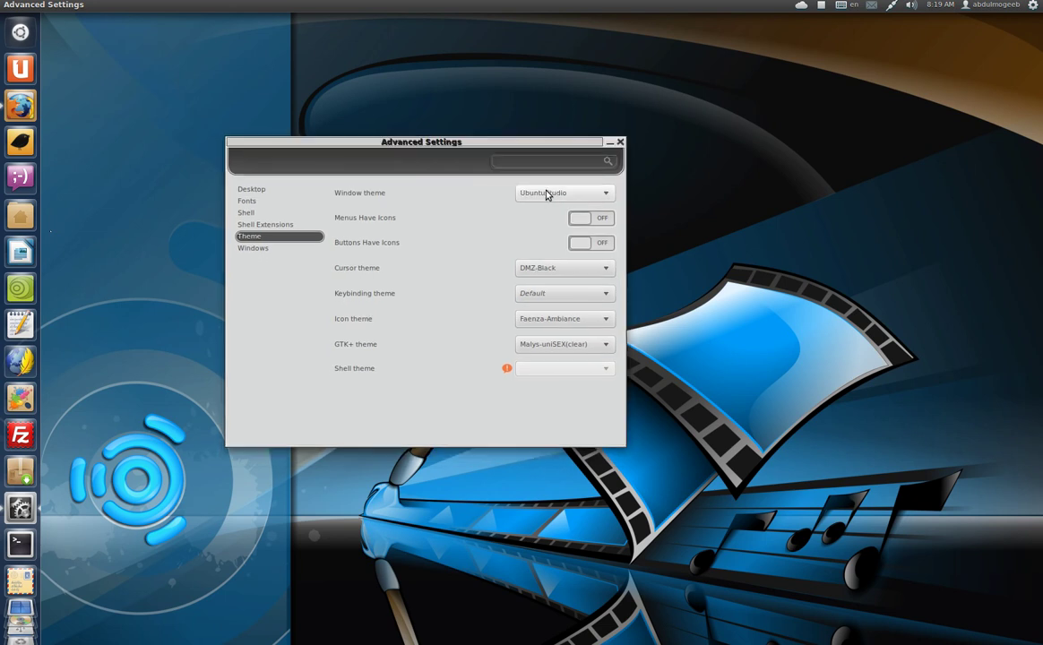
{"action": "scroll", "coordinate": [546, 193], "scroll_direction": "down", "scroll_amount": 1}
{"action": "scroll", "coordinate": [546, 195], "scroll_direction": "down", "scroll_amount": 1}
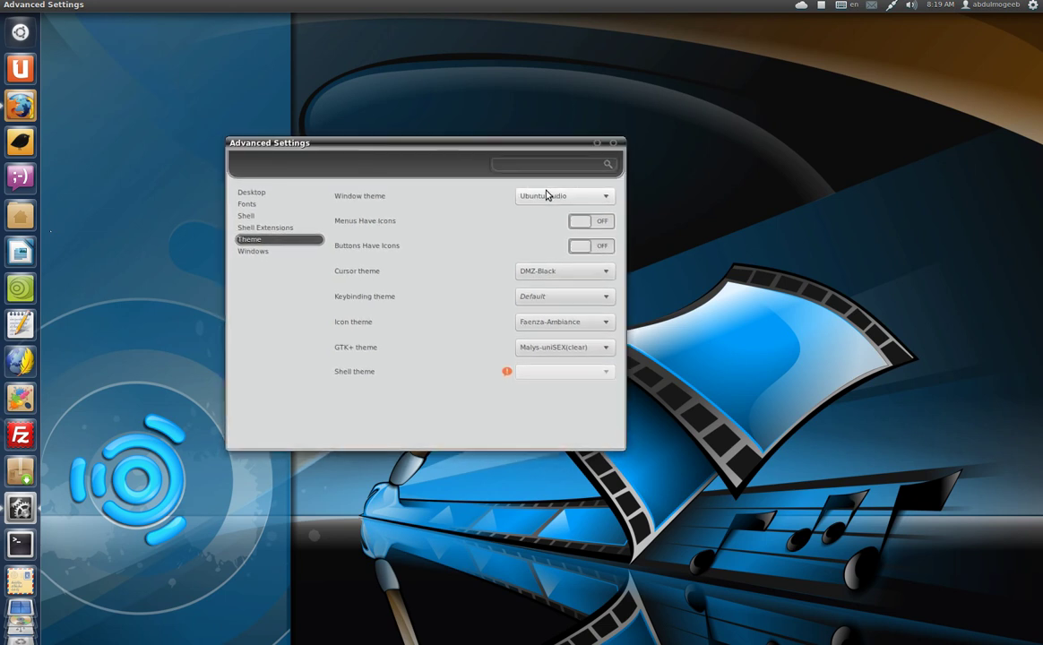
{"action": "left_click", "coordinate": [547, 195]}
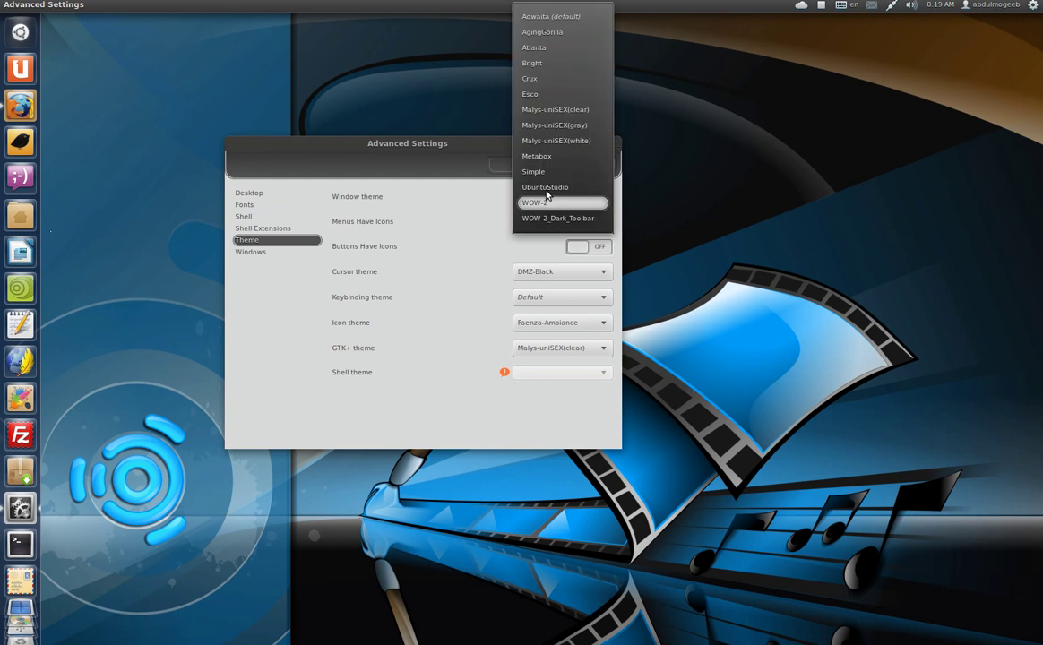
{"action": "key", "text": "Escape"}
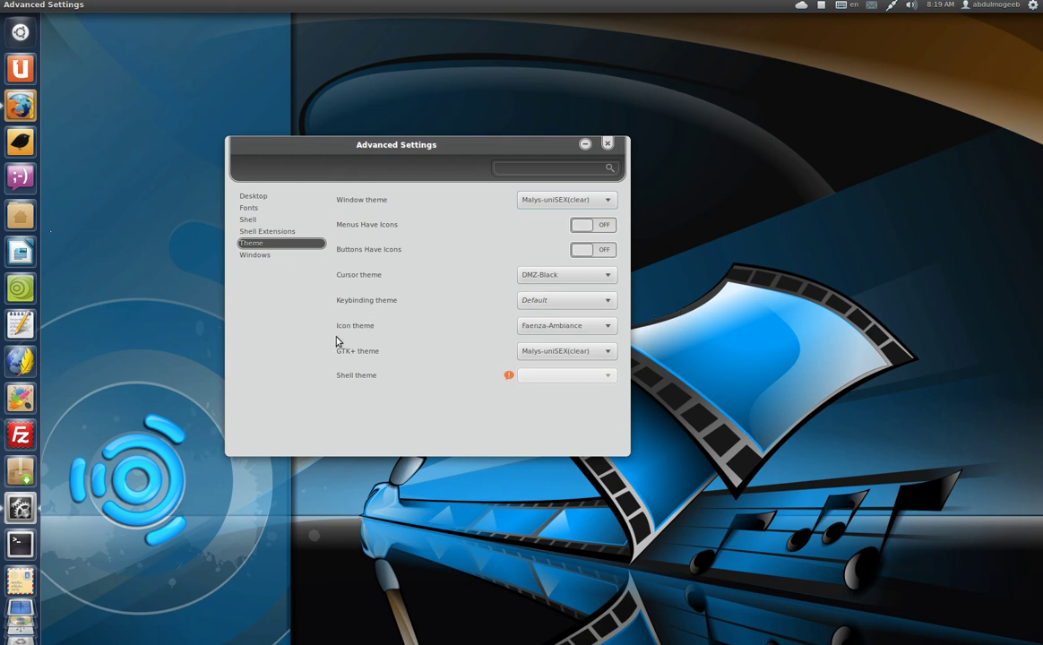
- Try the Elementary icon theme and set the icon theme to Faenza, keeping the keybinding theme at Default
{"action": "left_click", "coordinate": [540, 328]}
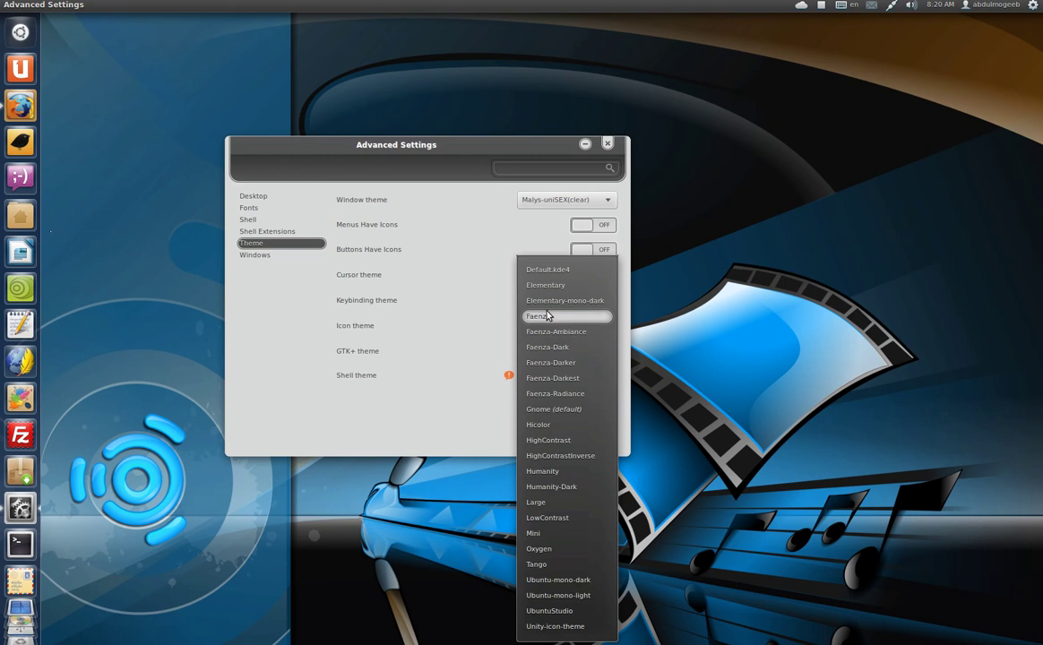
{"action": "left_click", "coordinate": [551, 304]}
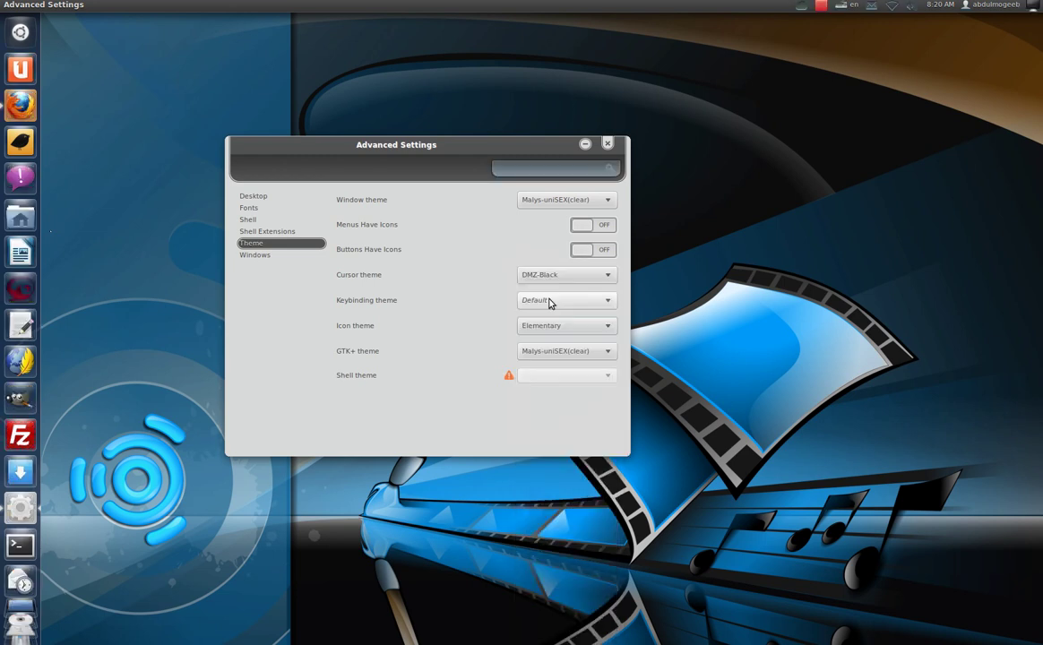
{"action": "left_click", "coordinate": [550, 302]}
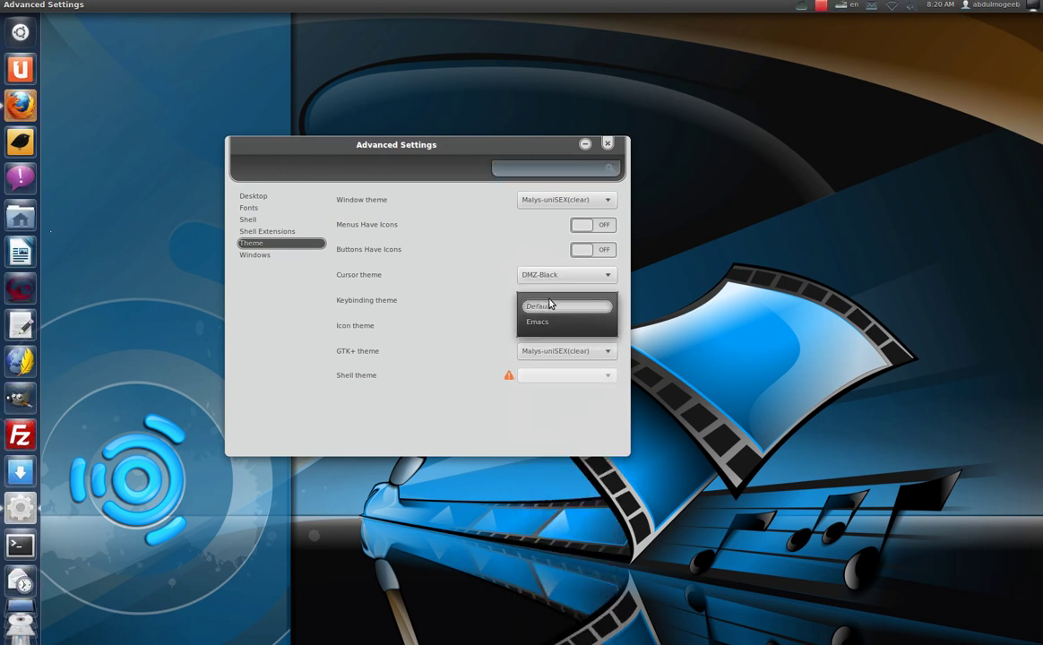
{"action": "left_click", "coordinate": [551, 305]}
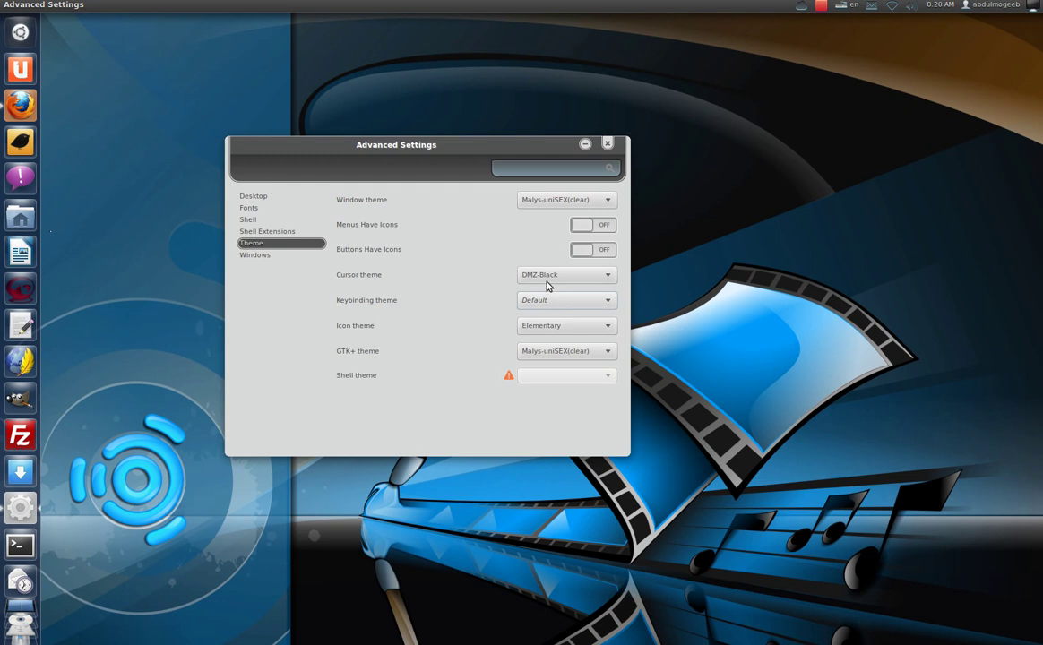
{"action": "left_click", "coordinate": [551, 331]}
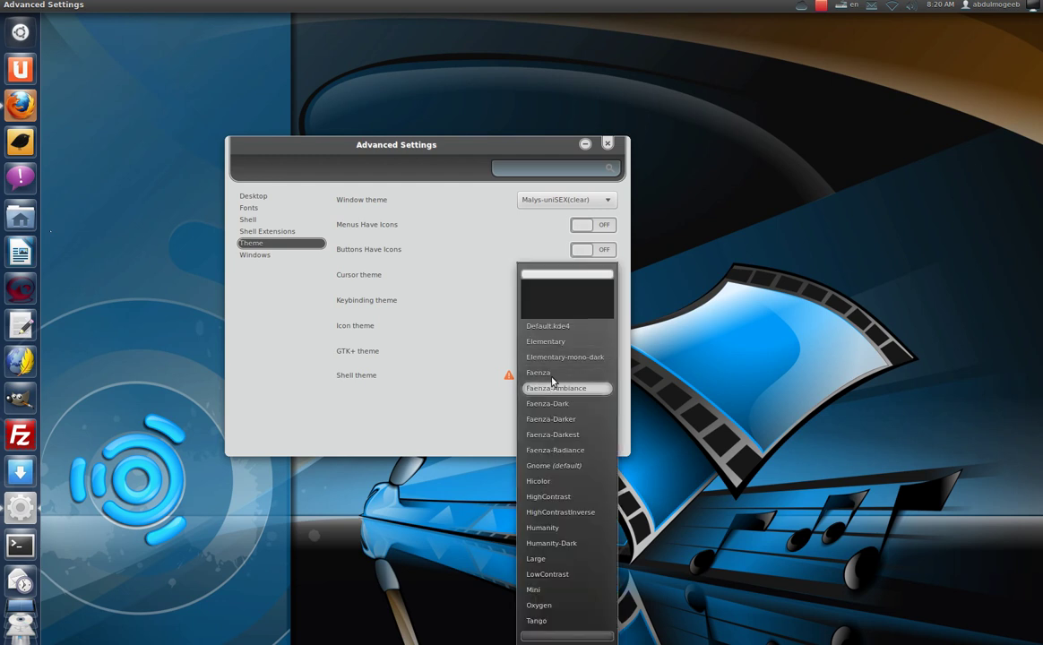
{"action": "left_click", "coordinate": [552, 378]}
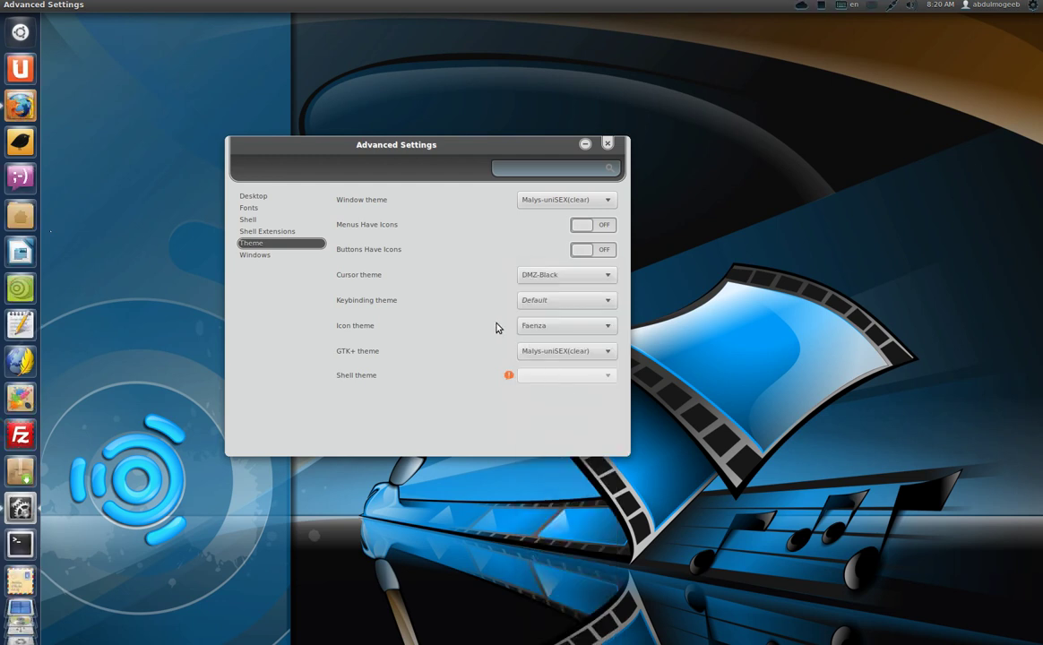
- Try the Adwaita and HighContrastInverse GTK+ themes and restore Malys-uniSEX(clear)
{"action": "left_click", "coordinate": [559, 354]}
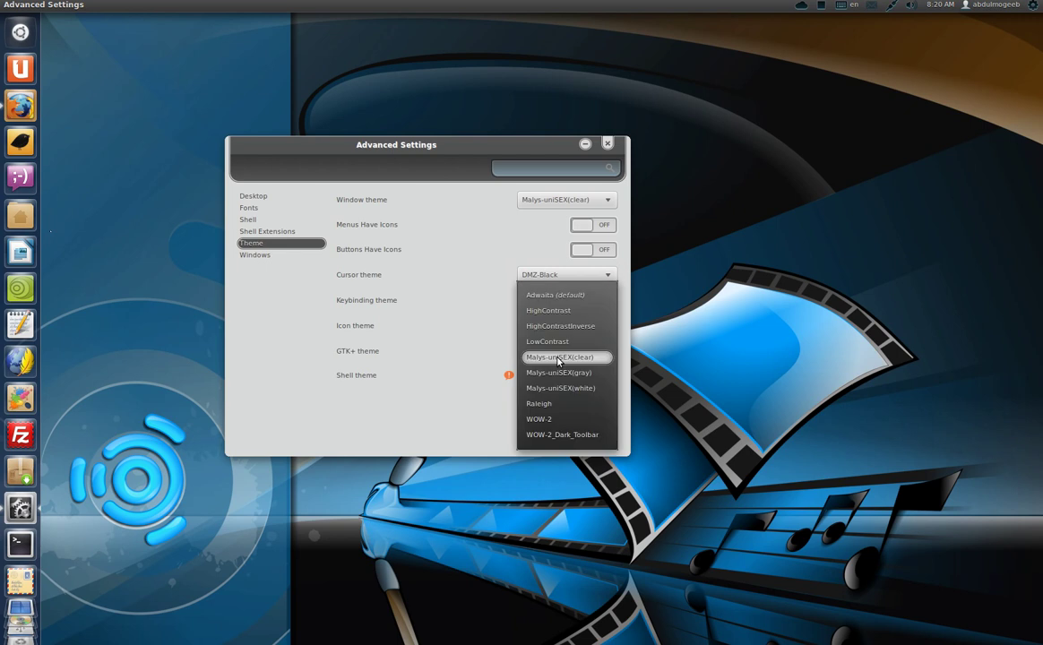
{"action": "left_click", "coordinate": [553, 296]}
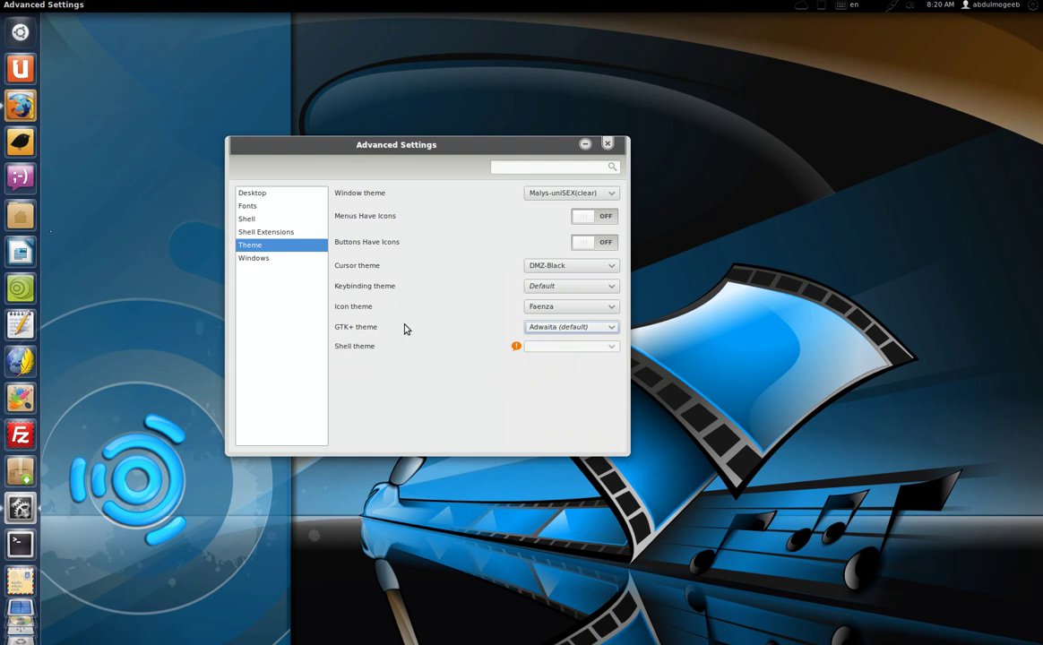
{"action": "scroll", "coordinate": [549, 331], "scroll_direction": "down", "scroll_amount": 1}
{"action": "scroll", "coordinate": [550, 348], "scroll_direction": "down", "scroll_amount": 1}
{"action": "left_click", "coordinate": [550, 348]}
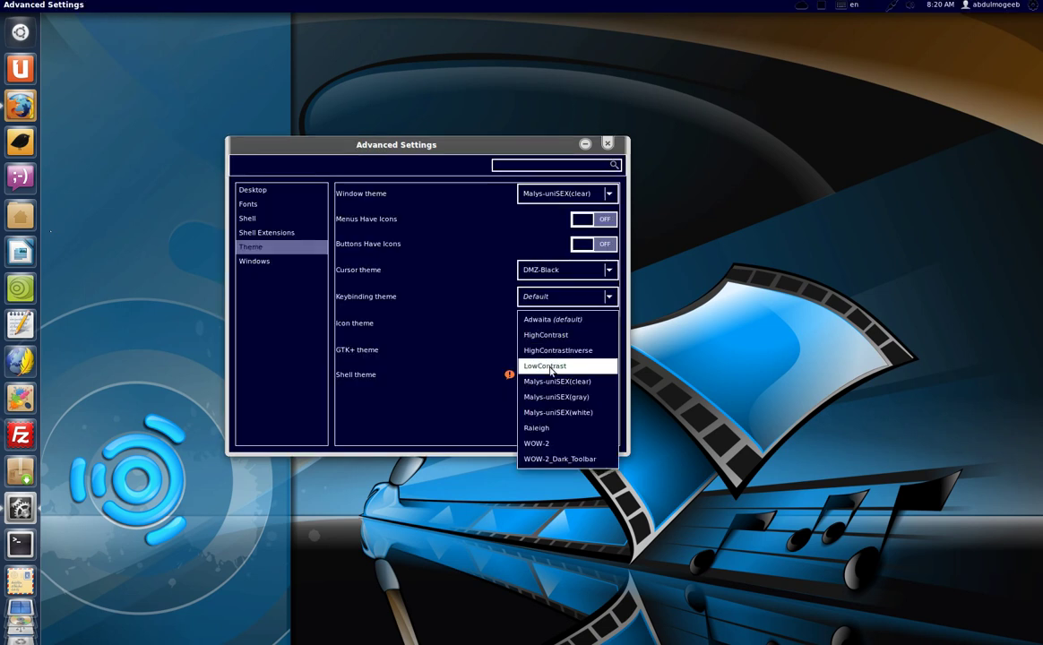
{"action": "left_click", "coordinate": [553, 381]}
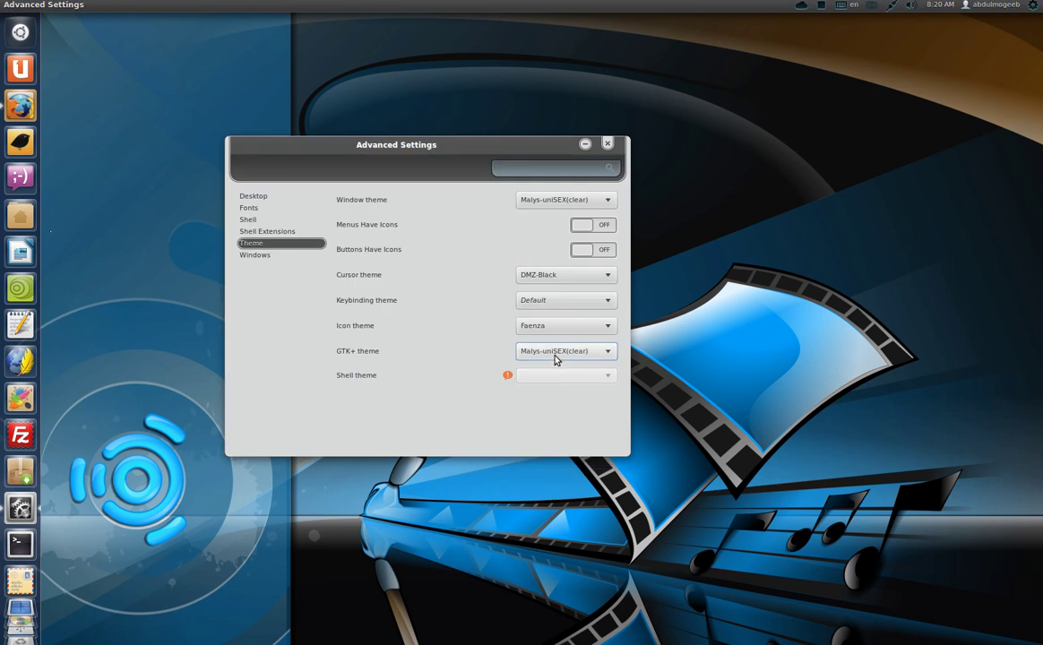
- Switch the Computer and Home desktop icons on and back off in the Desktop settings
{"action": "left_click_drag", "start_coordinate": [402, 149], "coordinate": [563, 272]}
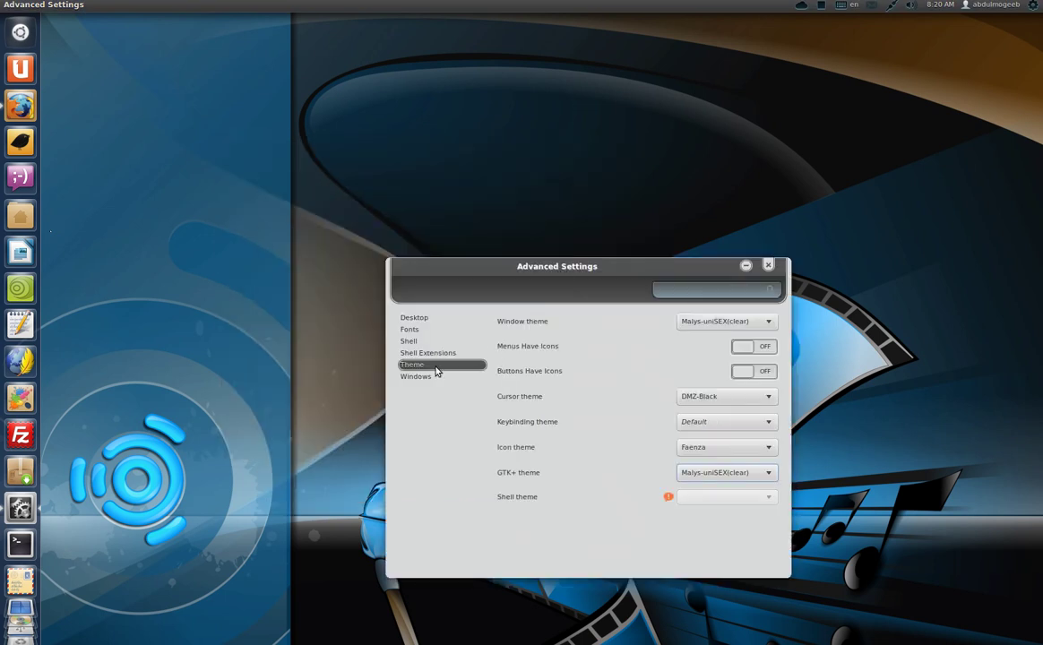
{"action": "left_click_drag", "start_coordinate": [414, 265], "coordinate": [401, 120]}
{"action": "left_click", "coordinate": [400, 171]}
{"action": "left_click", "coordinate": [739, 199]}
{"action": "left_click", "coordinate": [739, 224]}
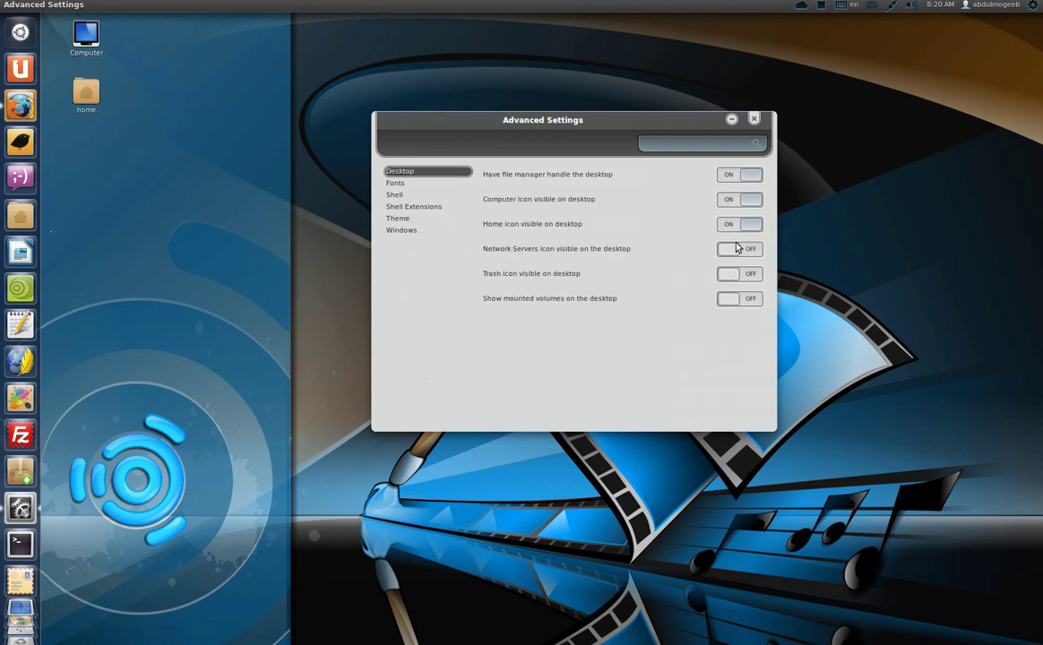
{"action": "left_click", "coordinate": [739, 224]}
{"action": "left_click", "coordinate": [739, 199]}
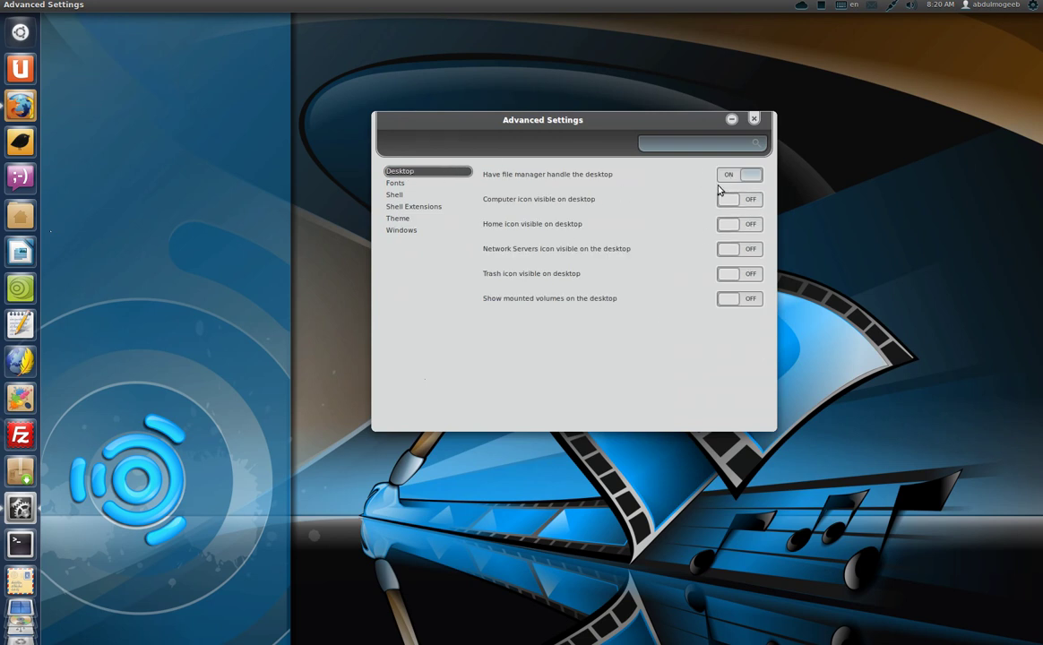
- Review the options in the Fonts and Shell settings
{"action": "left_click", "coordinate": [396, 184]}
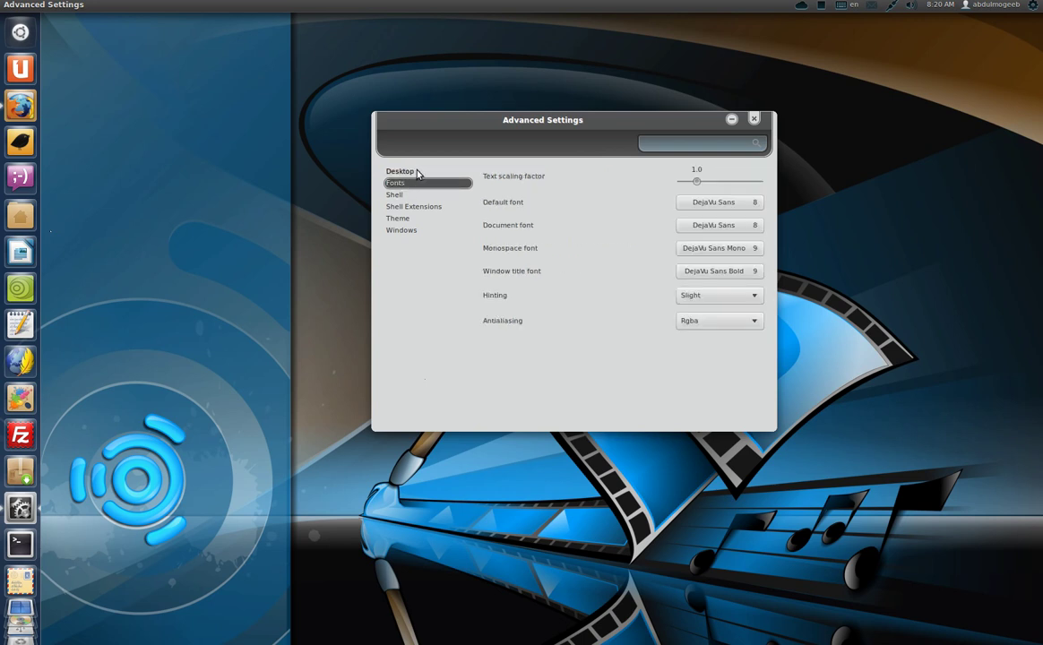
{"action": "left_click", "coordinate": [407, 196]}
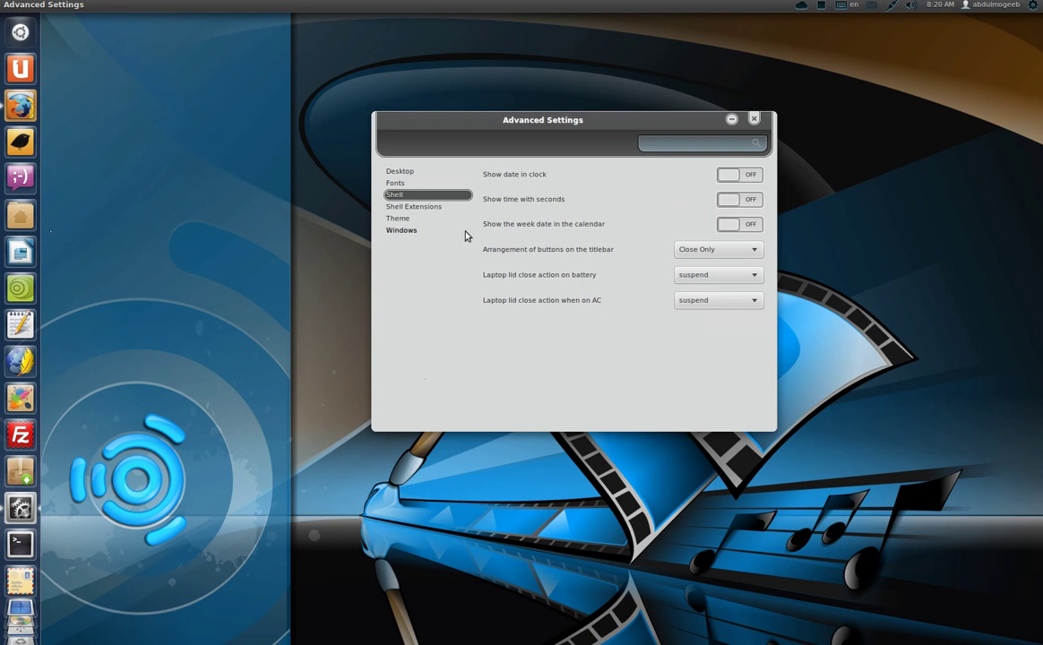
- Open the Shell Extensions and Windows settings, and demonstrate shading and unshading the repositioned Advanced Settings window from its title bar
{"action": "left_click", "coordinate": [419, 212]}
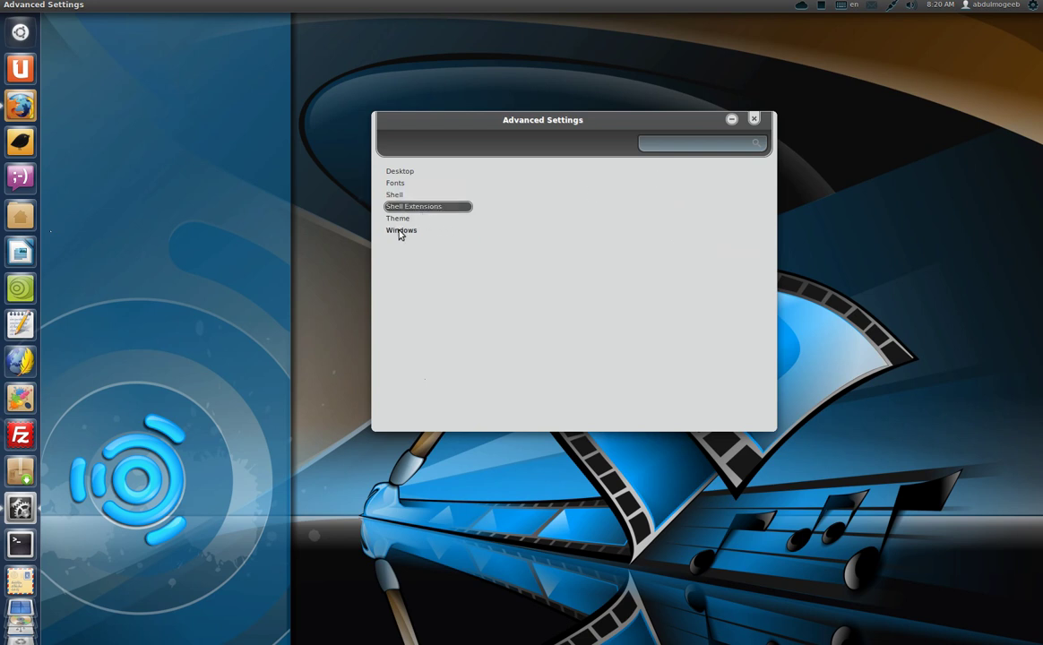
{"action": "left_click", "coordinate": [401, 230]}
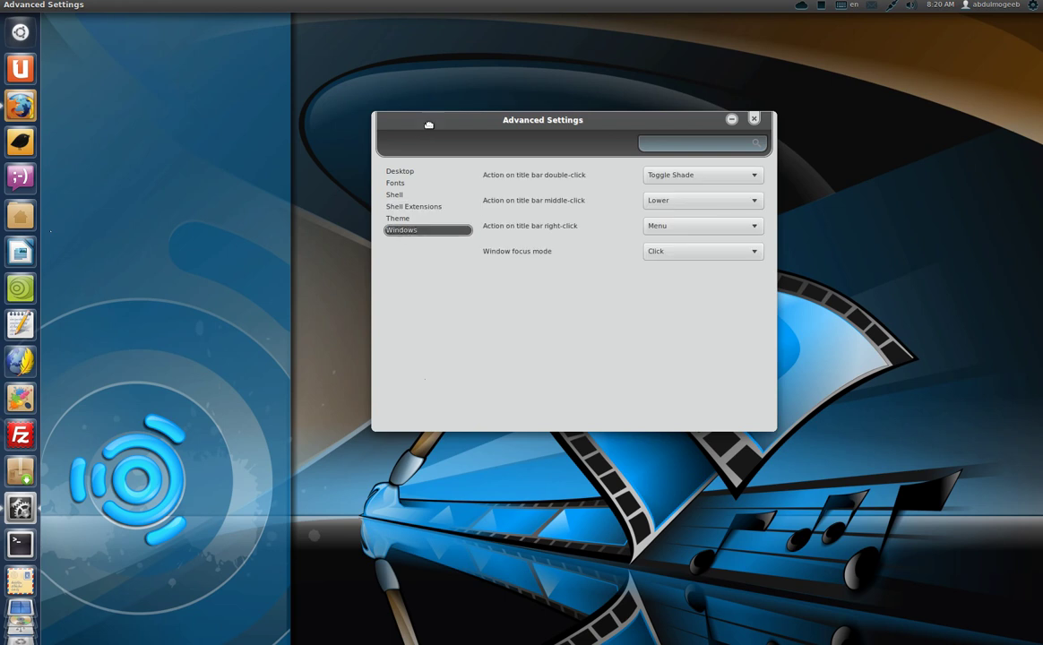
{"action": "left_click_drag", "start_coordinate": [431, 126], "coordinate": [397, 214]}
{"action": "double_click", "coordinate": [401, 216]}
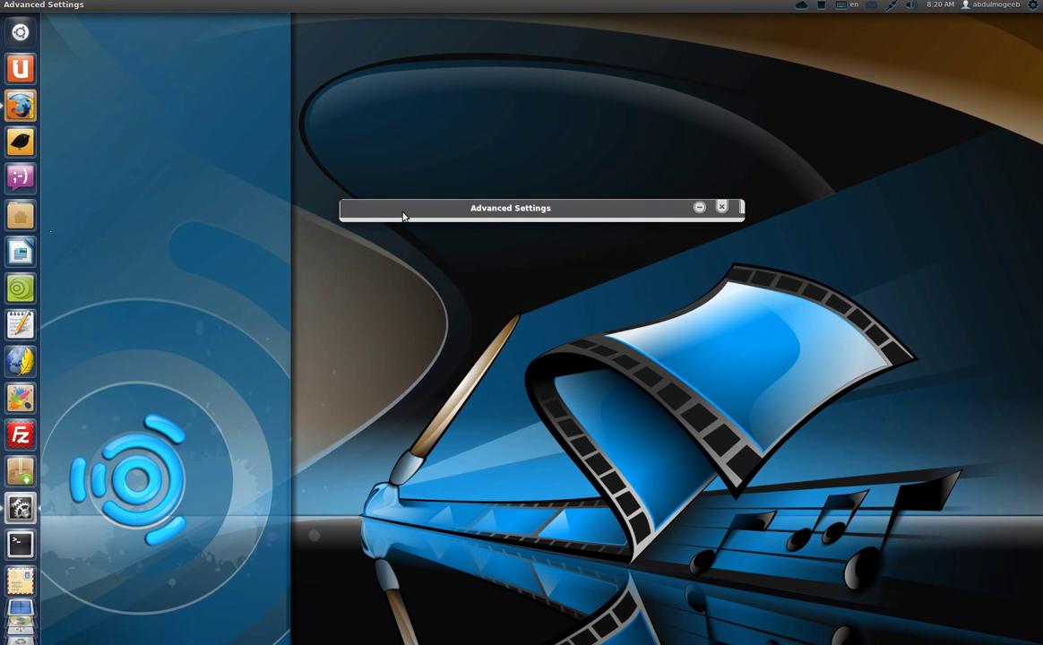
{"action": "double_click", "coordinate": [403, 216]}
{"action": "left_click_drag", "start_coordinate": [403, 216], "coordinate": [526, 145]}
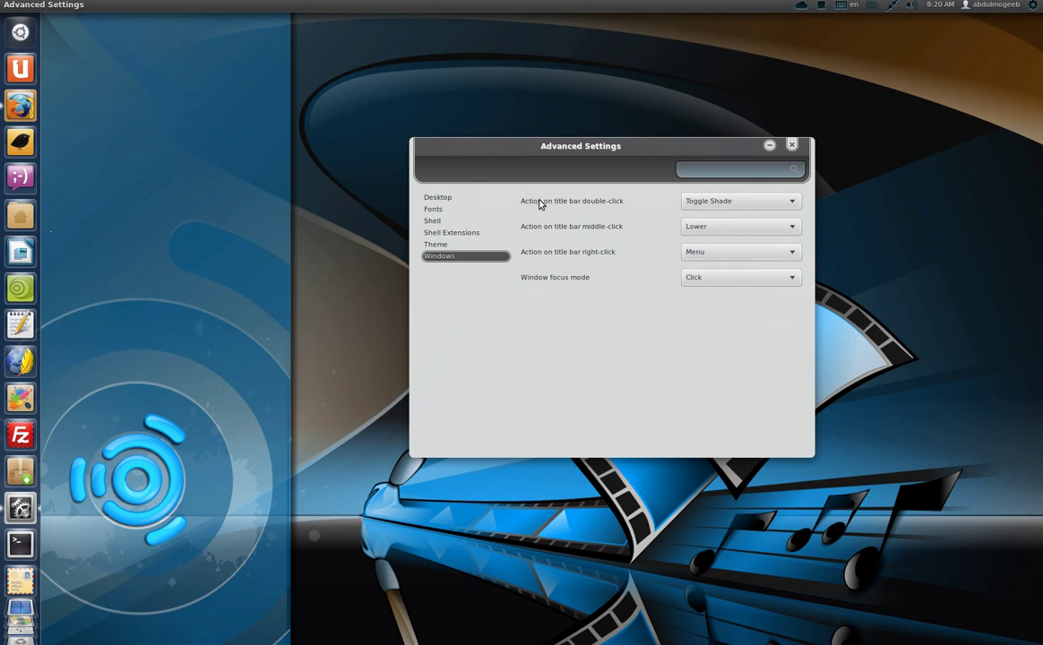
{"action": "double_click", "coordinate": [593, 145]}
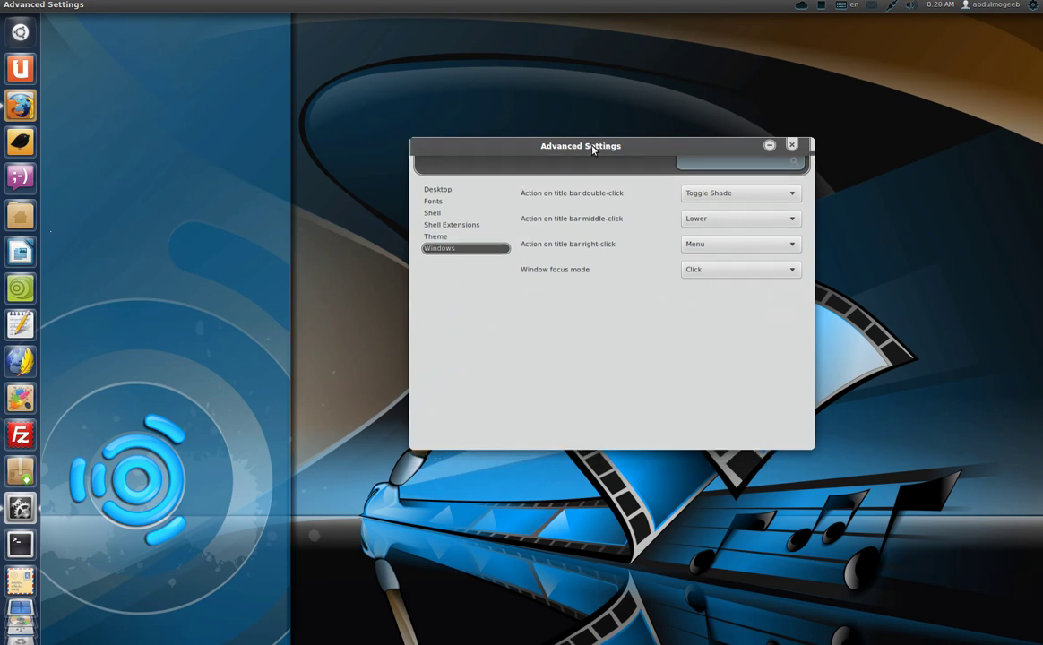
{"action": "double_click", "coordinate": [591, 145]}
- Try Minimize as the title bar double-click action, minimize the Advanced Settings window with it and restore the window
{"action": "left_click", "coordinate": [769, 202]}
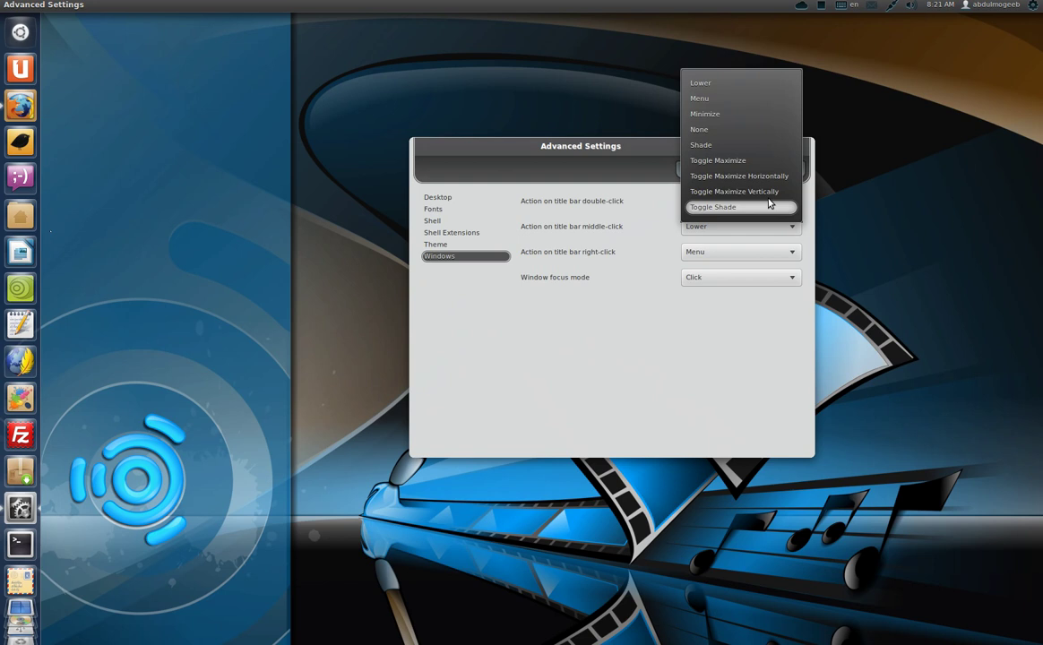
{"action": "left_click", "coordinate": [766, 123]}
{"action": "left_click_drag", "start_coordinate": [704, 158], "coordinate": [699, 128]}
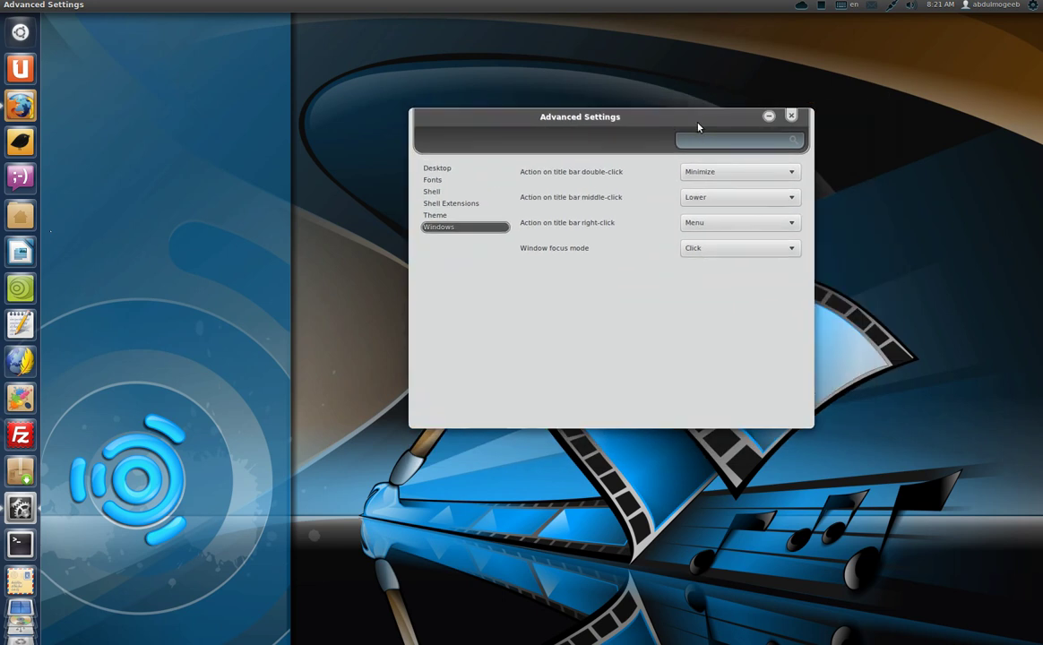
{"action": "double_click", "coordinate": [644, 123]}
{"action": "left_click", "coordinate": [11, 472]}
- Try Menu as the title bar double-click action and test it on the Advanced Settings window
{"action": "left_click", "coordinate": [719, 172]}
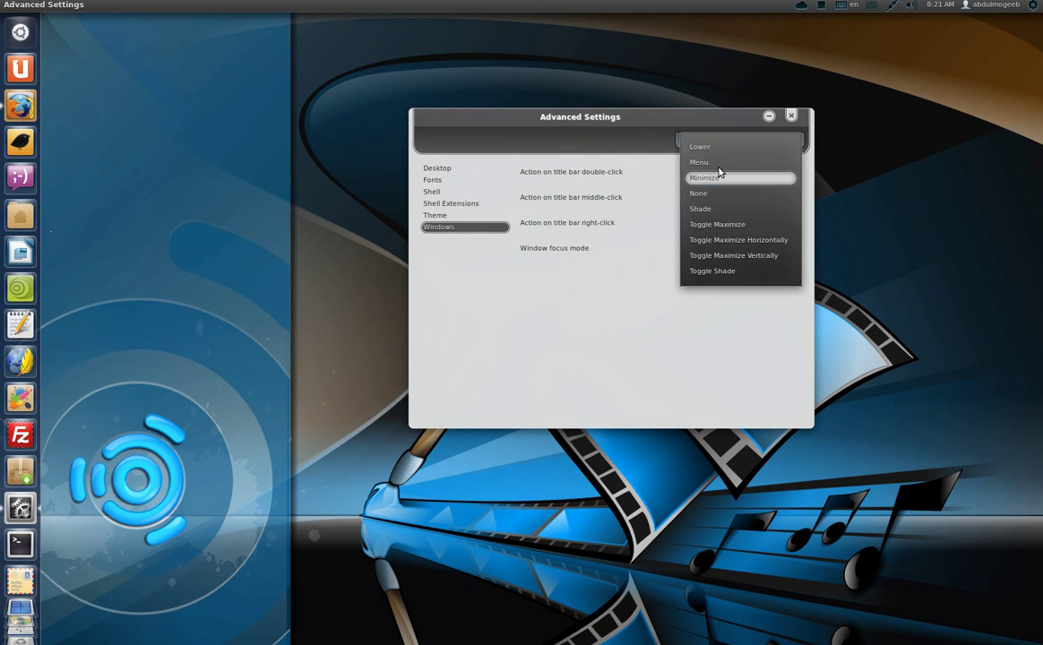
{"action": "left_click", "coordinate": [717, 167]}
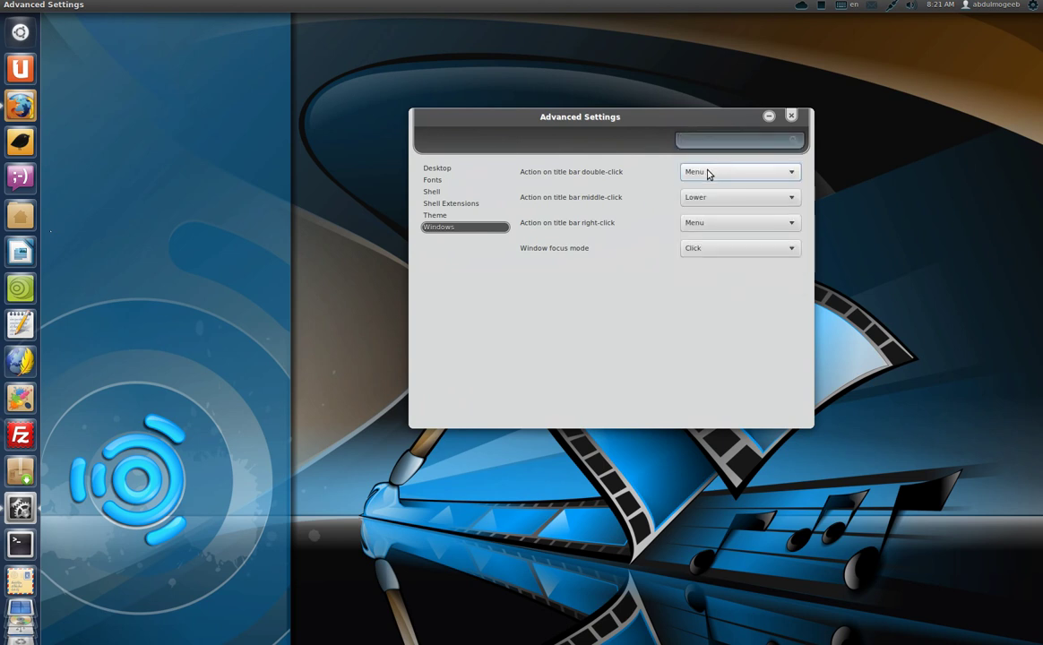
{"action": "double_click", "coordinate": [652, 117]}
- Set the title bar double-click action back to Toggle Shade and test it by shading and unshading the window
{"action": "left_click", "coordinate": [717, 172]}
{"action": "left_click", "coordinate": [716, 172]}
{"action": "left_click", "coordinate": [715, 287]}
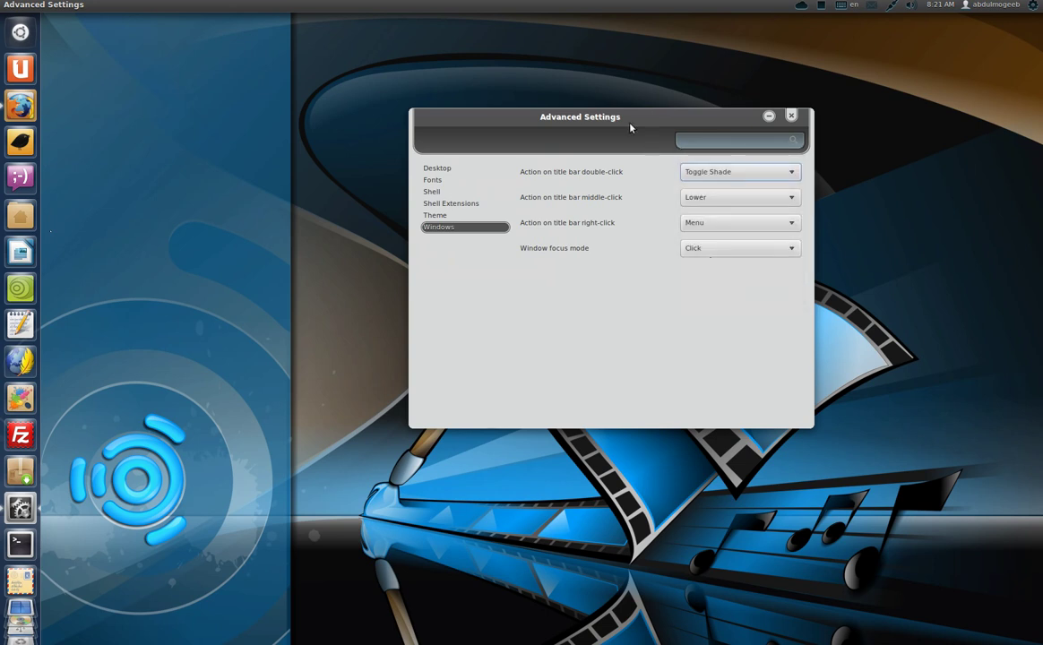
{"action": "double_click", "coordinate": [627, 118]}
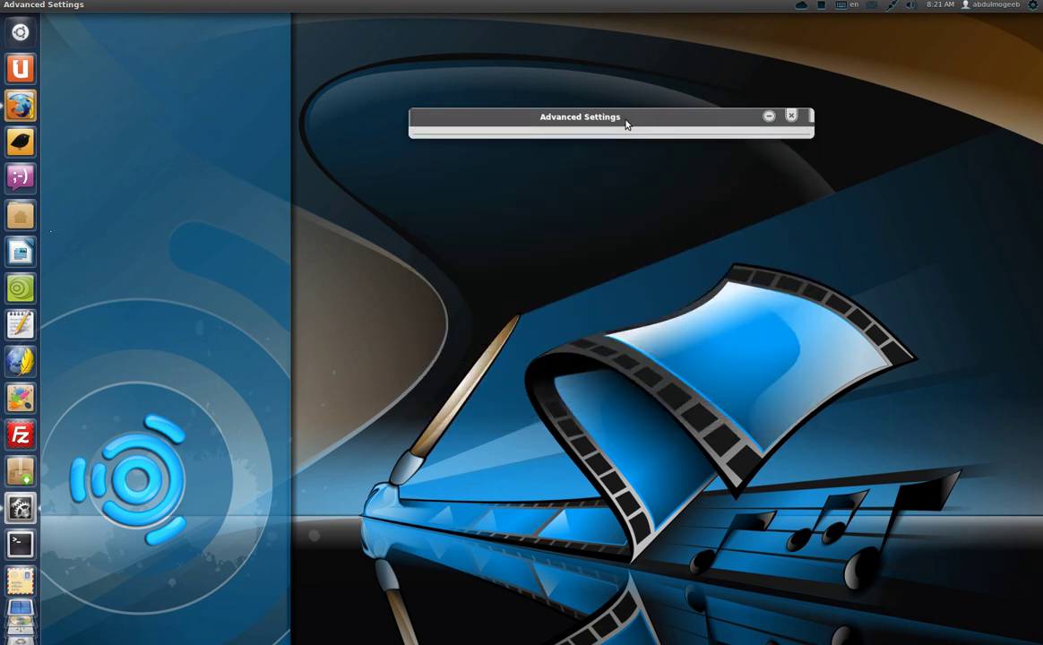
{"action": "double_click", "coordinate": [627, 118]}
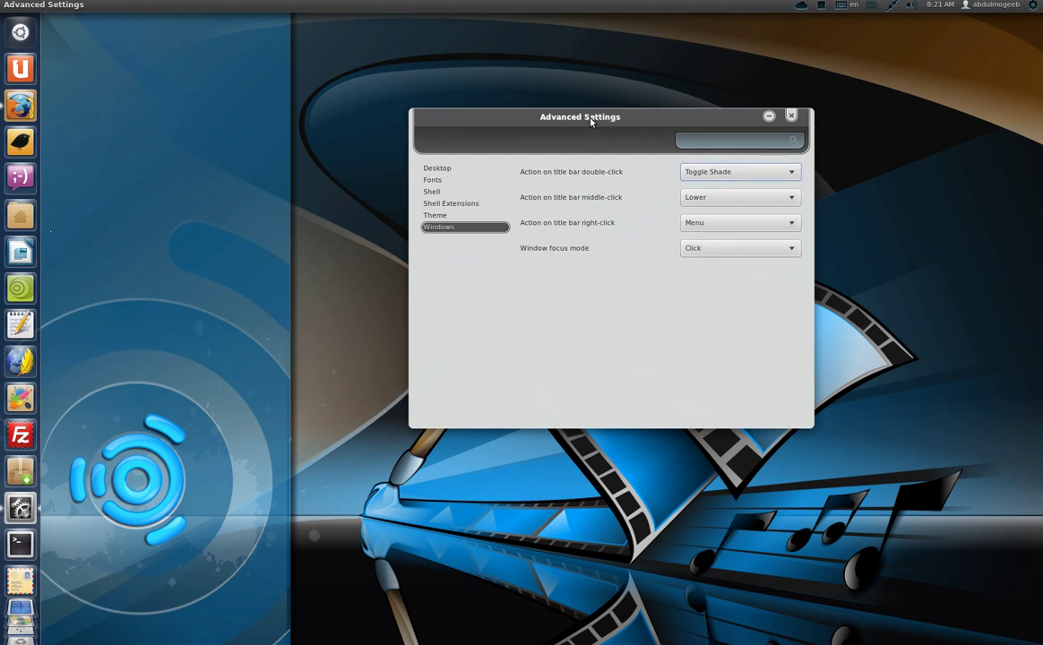
- Try Menu as the title bar middle-click action and test it on the Advanced Settings window
{"action": "scroll", "coordinate": [705, 199], "scroll_direction": "down", "scroll_amount": 1}
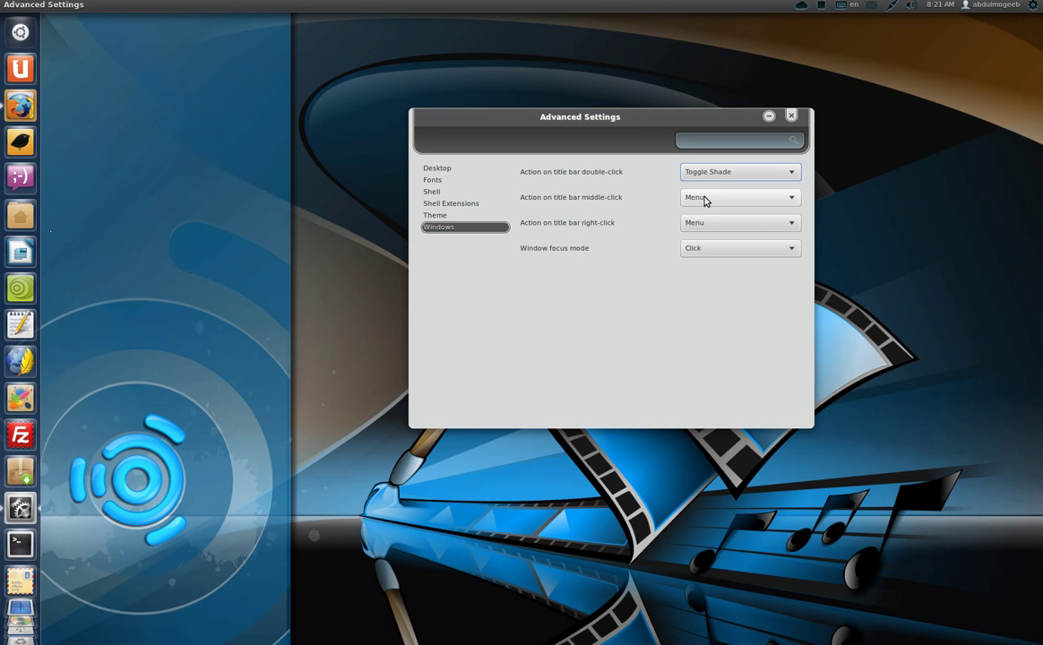
{"action": "middle_click", "coordinate": [573, 113]}
{"action": "left_click", "coordinate": [559, 121]}
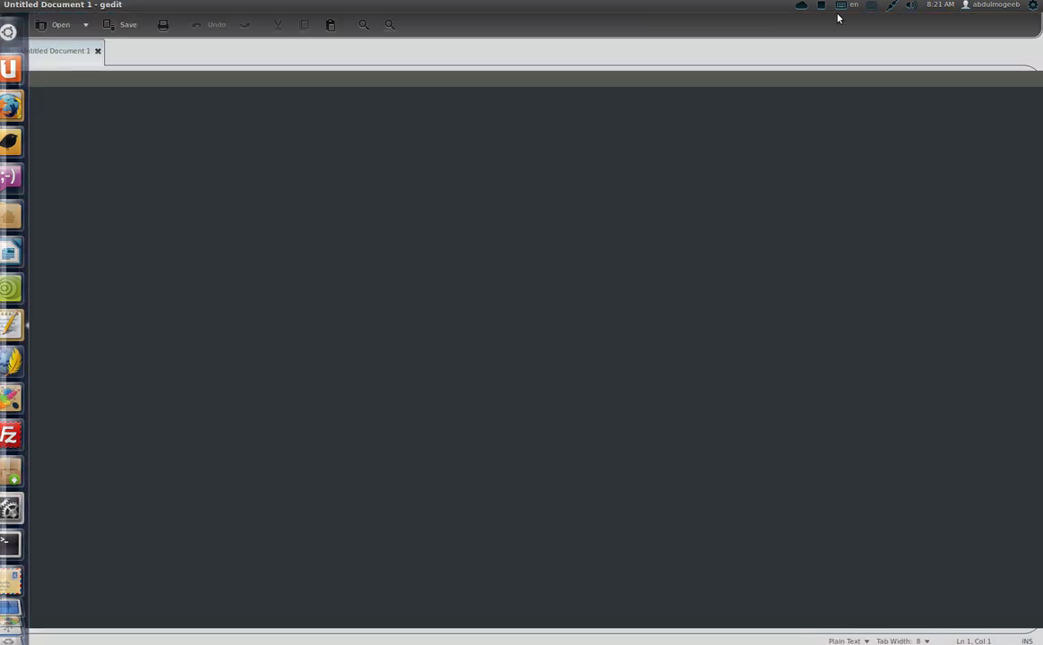
- Unmaximize the gedit window, bring Advanced Settings to the front, and open and dismiss its title bar menu
{"action": "left_click", "coordinate": [52, 5]}
{"action": "double_click", "coordinate": [52, 4]}
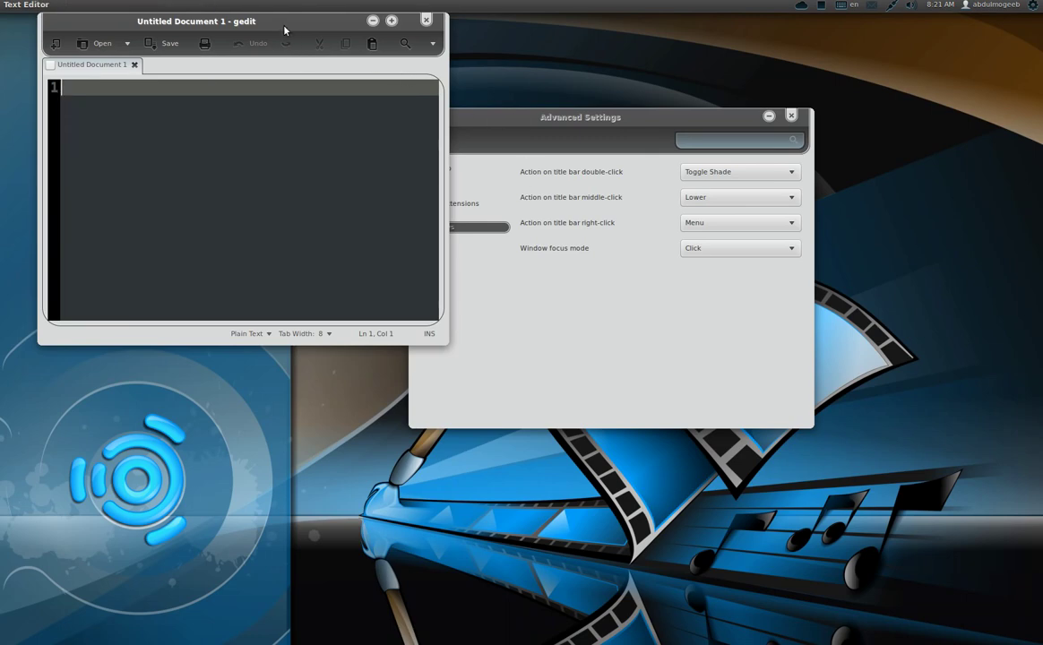
{"action": "key", "text": "alt+Tab"}
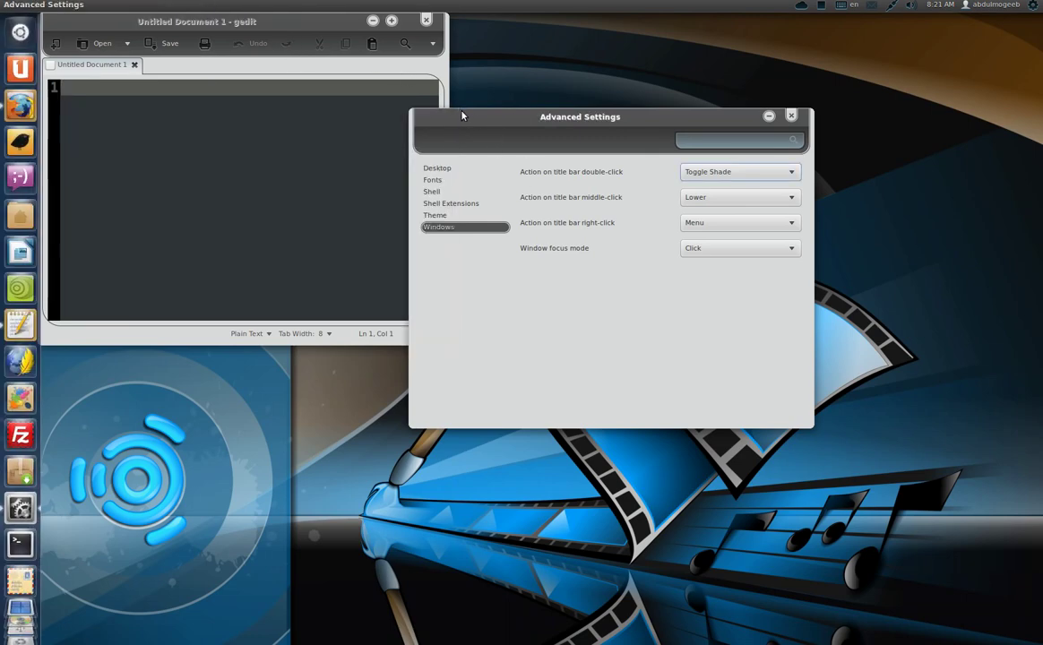
{"action": "right_click", "coordinate": [566, 119]}
{"action": "key", "text": "Escape"}
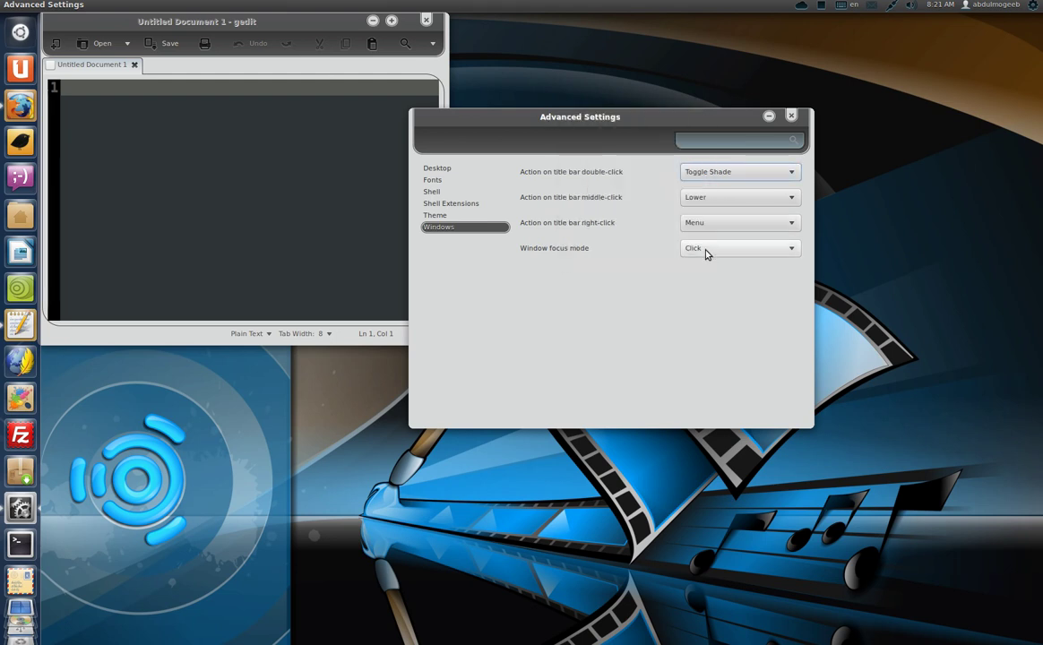
- Lower the Advanced Settings window behind gedit, raise it again, and shade and unshade it from its title bar
{"action": "mouse_move", "coordinate": [556, 108]}
{"action": "left_mouse_down"}
{"action": "mouse_move", "coordinate": [625, 100]}
{"action": "mouse_move", "coordinate": [542, 110]}
{"action": "left_mouse_up"}
{"action": "middle_click", "coordinate": [481, 121]}
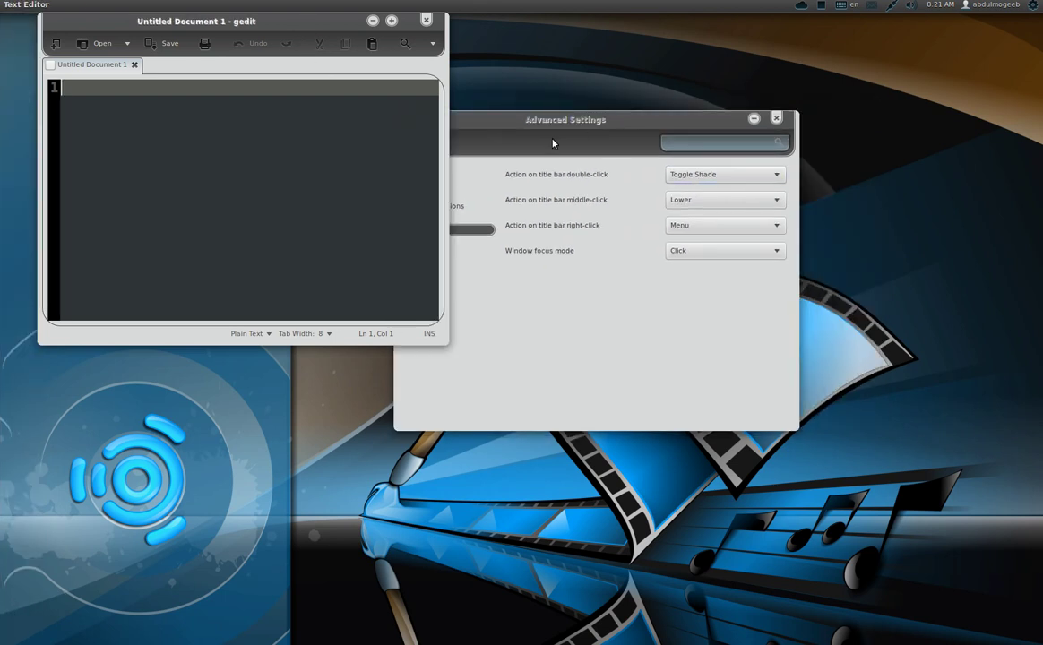
{"action": "left_click", "coordinate": [578, 121]}
{"action": "double_click", "coordinate": [578, 120]}
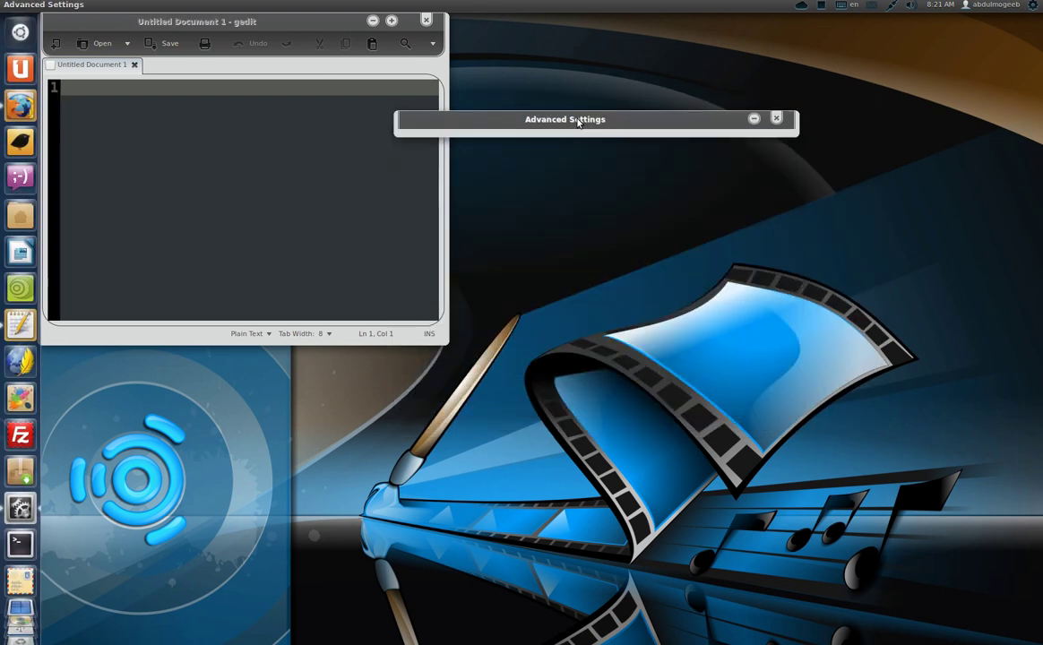
{"action": "double_click", "coordinate": [578, 120]}
- Try the Mouse window focus mode in the Windows settings and restore it to Click
{"action": "scroll", "coordinate": [691, 259], "scroll_direction": "down", "scroll_amount": 1}
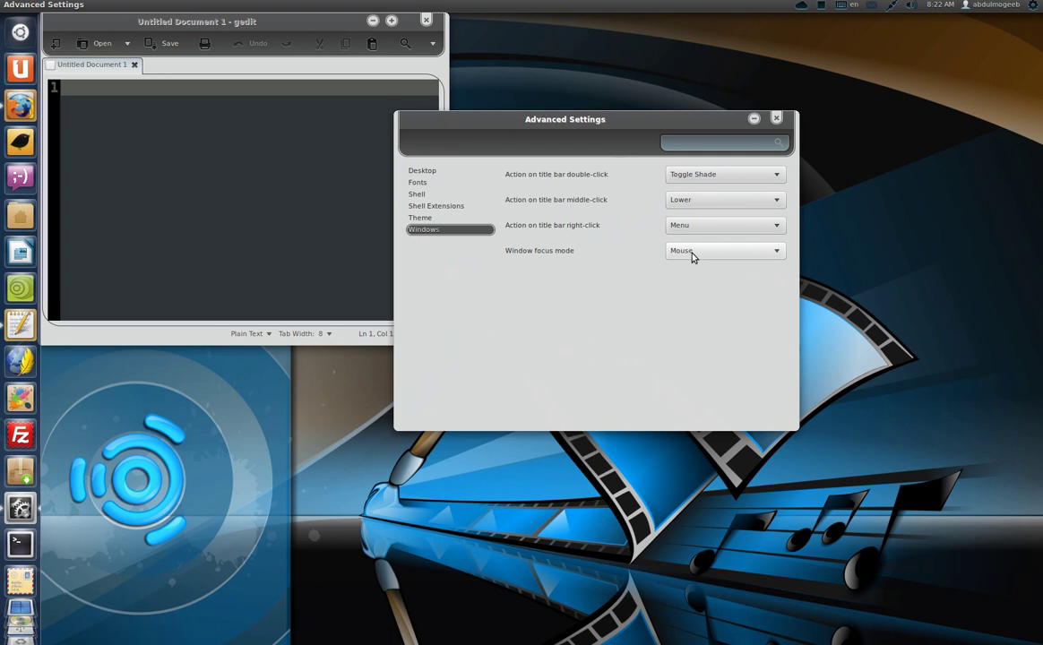
{"action": "scroll", "coordinate": [692, 256], "scroll_direction": "down", "scroll_amount": 1}
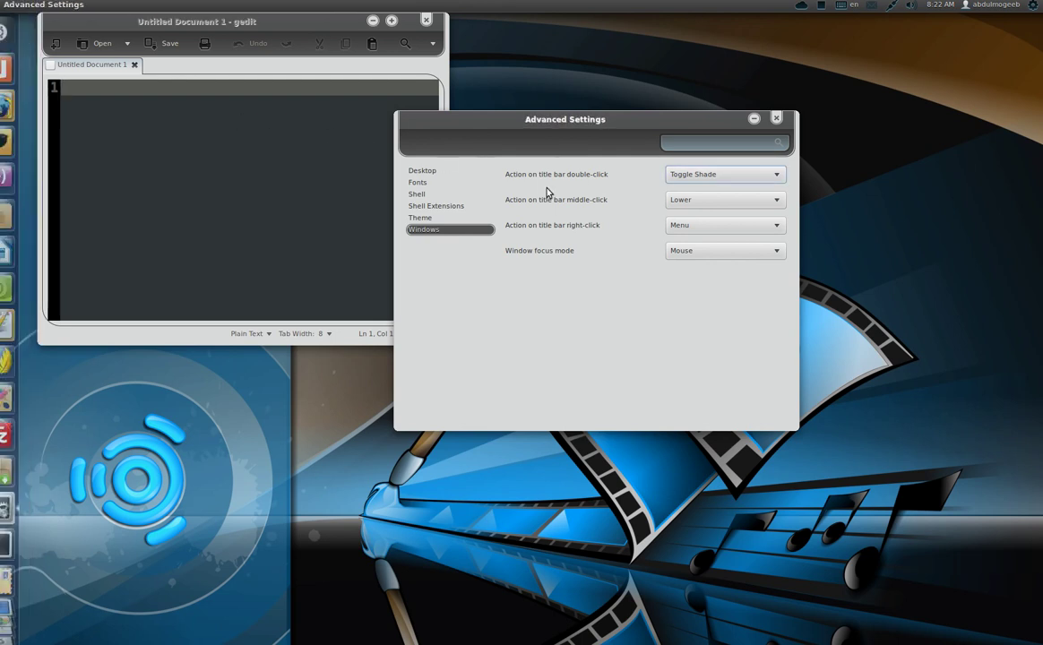
{"action": "scroll", "coordinate": [714, 260], "scroll_direction": "down", "scroll_amount": 1}
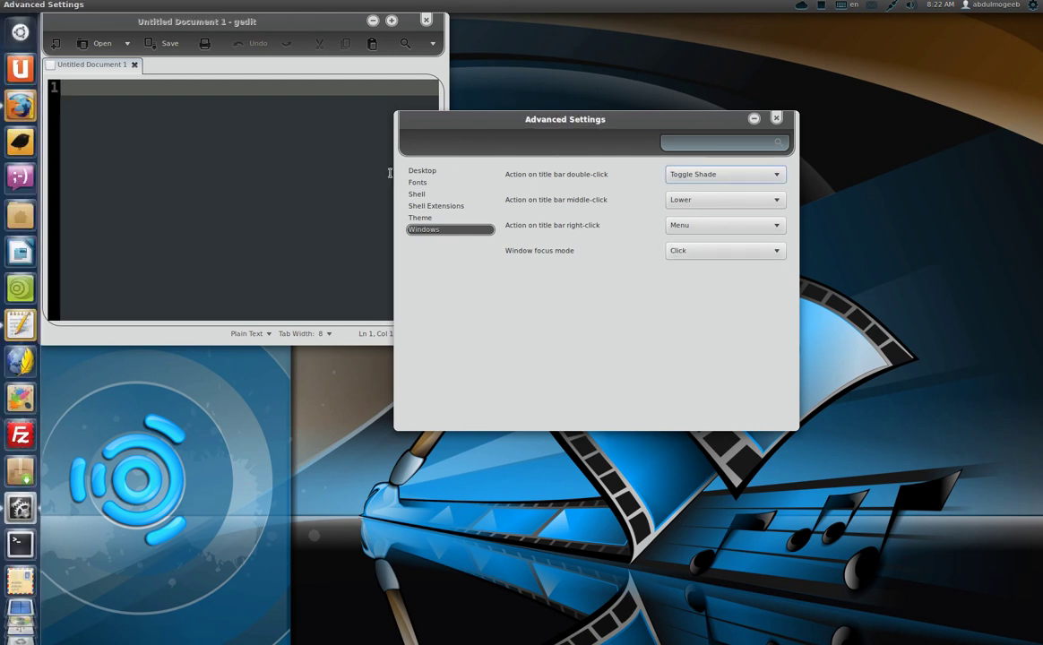
- Switch focus to the gedit document and back to Advanced Settings, and return to the Theme settings
{"action": "left_click", "coordinate": [296, 149]}
{"action": "left_click", "coordinate": [517, 173]}
{"action": "key", "text": "Up"}
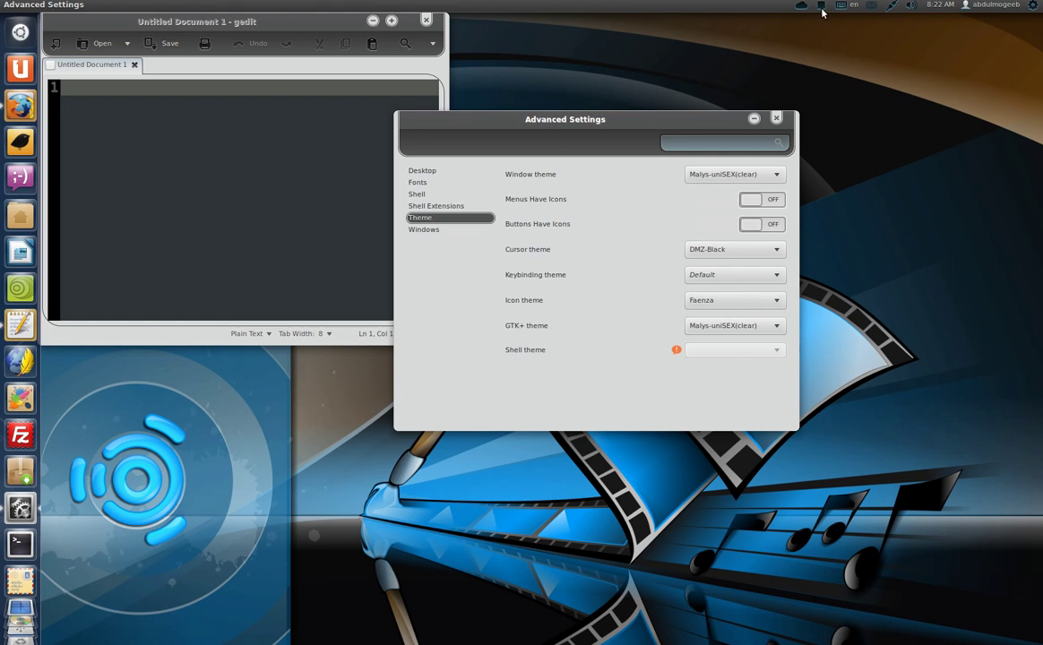